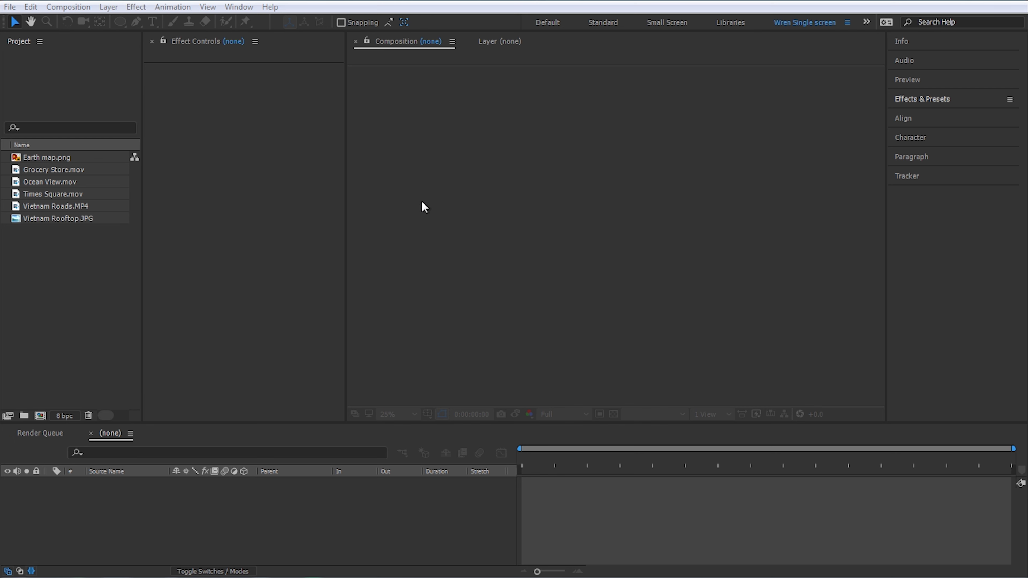
- Select Grocery Store.mov, Ocean View.mov and Times Square.mov in the Project panel to view their details
{"action": "left_click", "coordinate": [531, 262]}
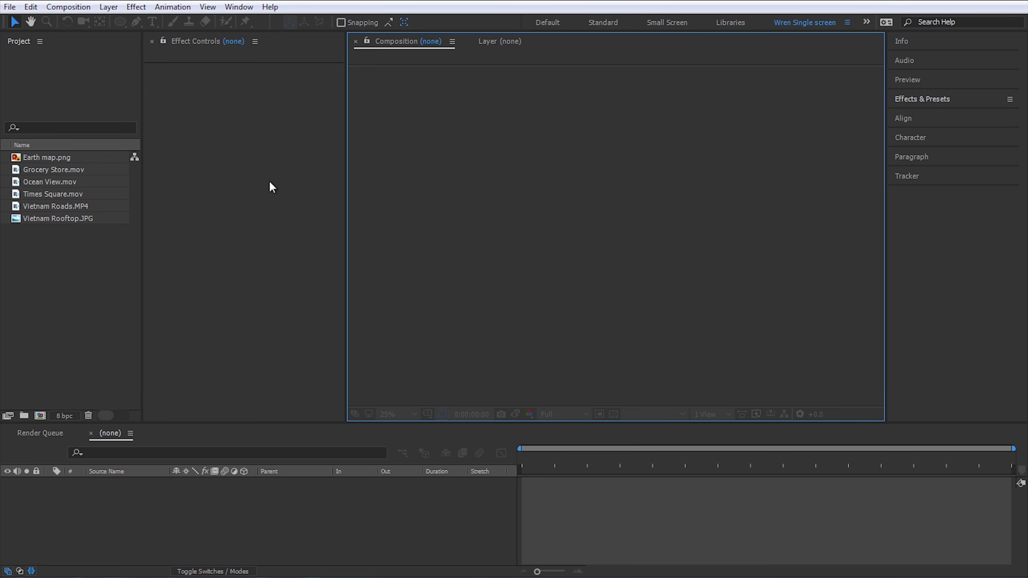
{"action": "left_click", "coordinate": [264, 249]}
{"action": "left_click", "coordinate": [81, 282]}
{"action": "left_click", "coordinate": [632, 269]}
{"action": "left_click", "coordinate": [55, 239]}
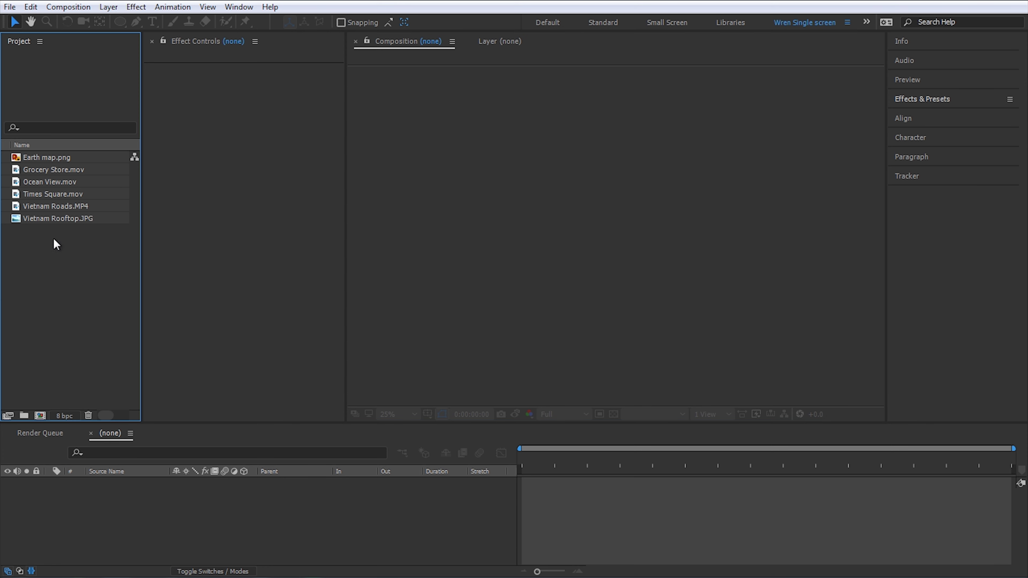
{"action": "left_click", "coordinate": [45, 170]}
{"action": "left_click", "coordinate": [46, 182]}
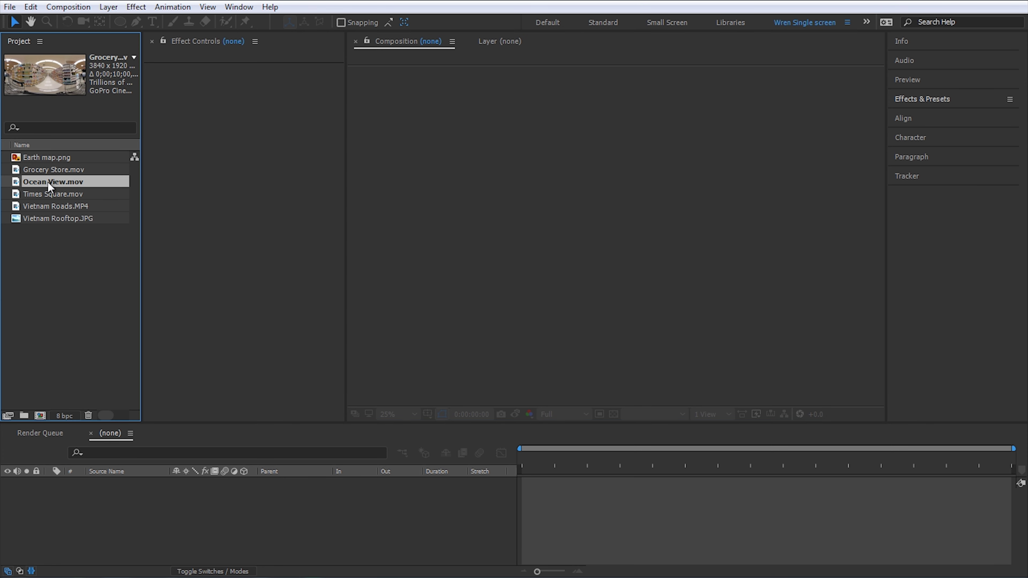
{"action": "left_click", "coordinate": [46, 194]}
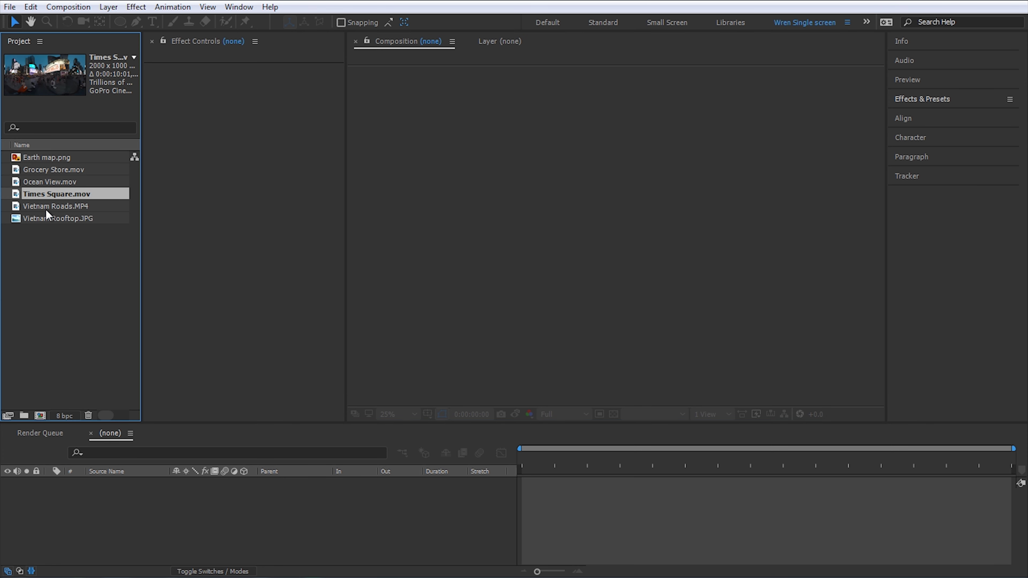
- Preview Ocean View.mov, then open Times Square.mov and scrub through it
{"action": "double_click", "coordinate": [51, 182]}
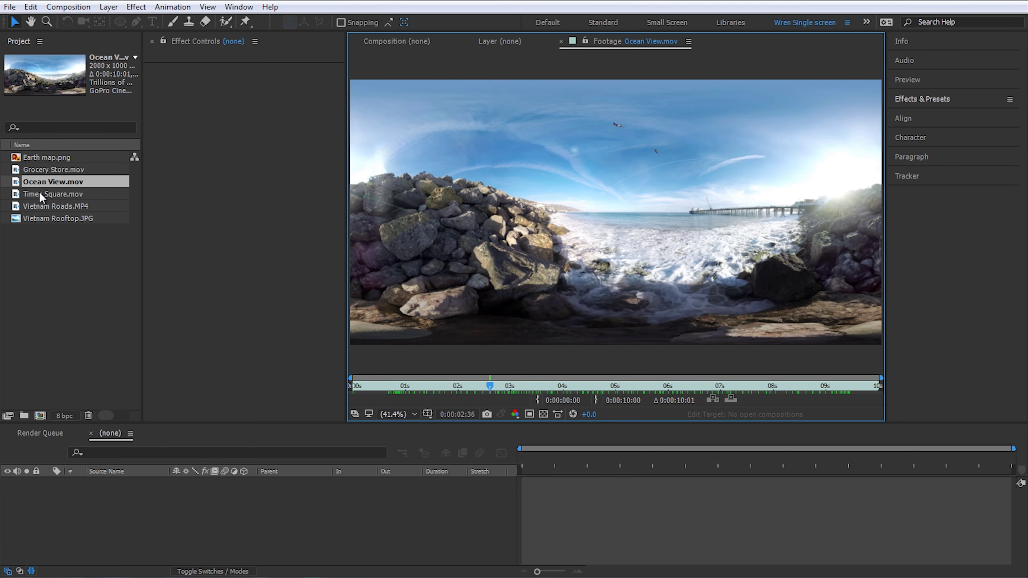
{"action": "double_click", "coordinate": [41, 194]}
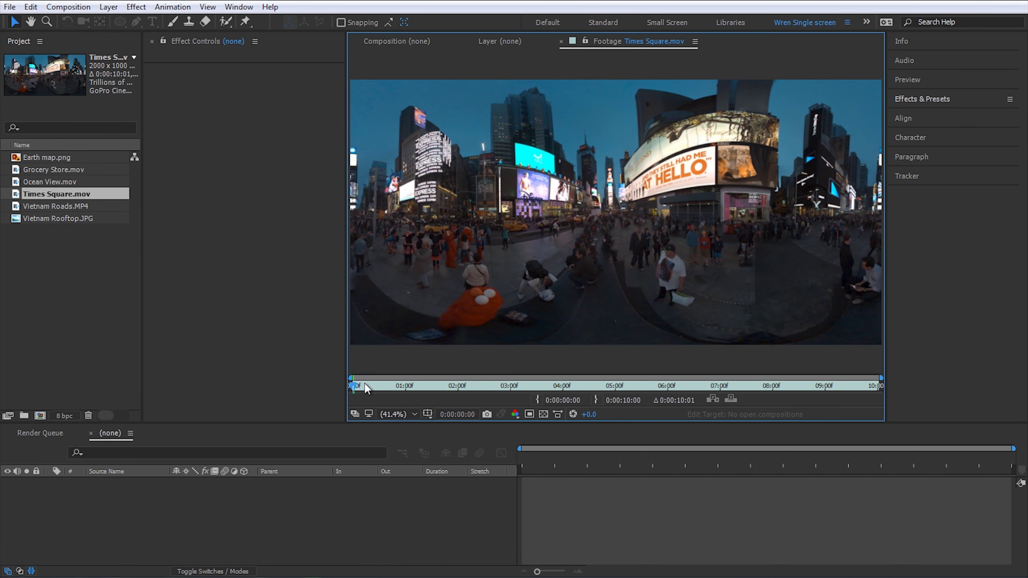
{"action": "left_click_drag", "start_coordinate": [365, 384], "coordinate": [459, 391]}
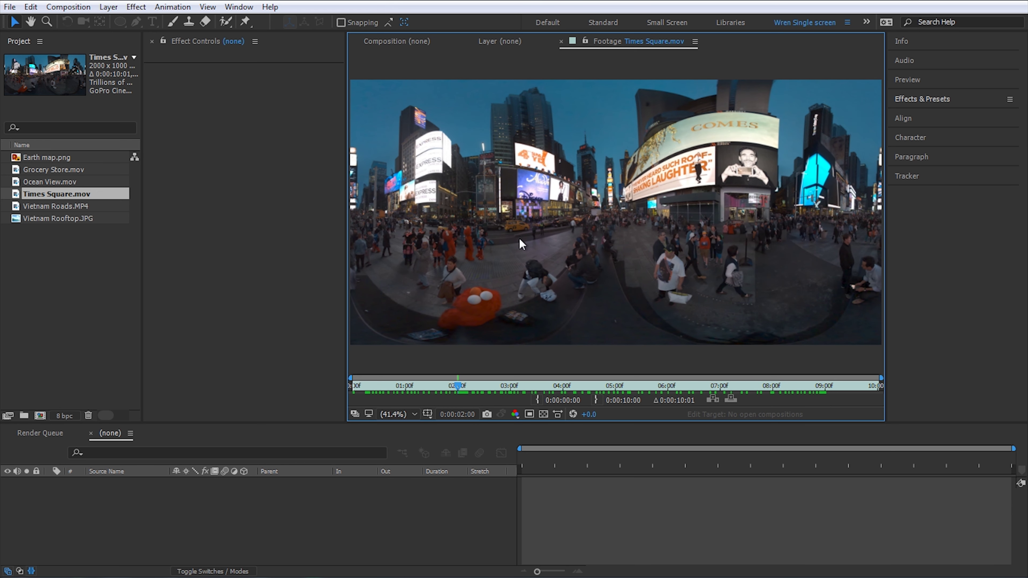
- Open Grocery Store.mov in the Footage viewer and scrub through it
{"action": "double_click", "coordinate": [46, 171]}
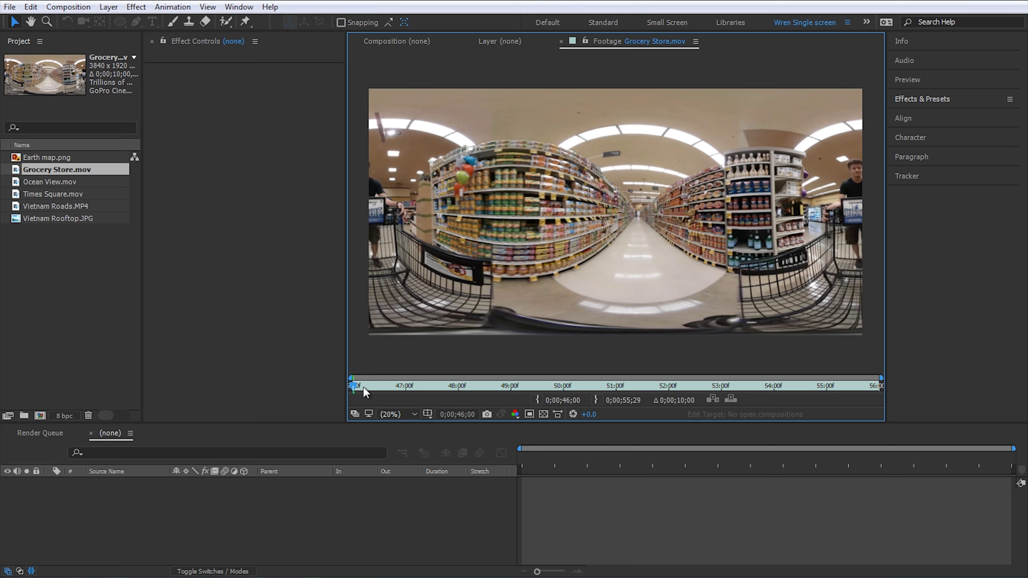
{"action": "left_click_drag", "start_coordinate": [364, 388], "coordinate": [649, 390]}
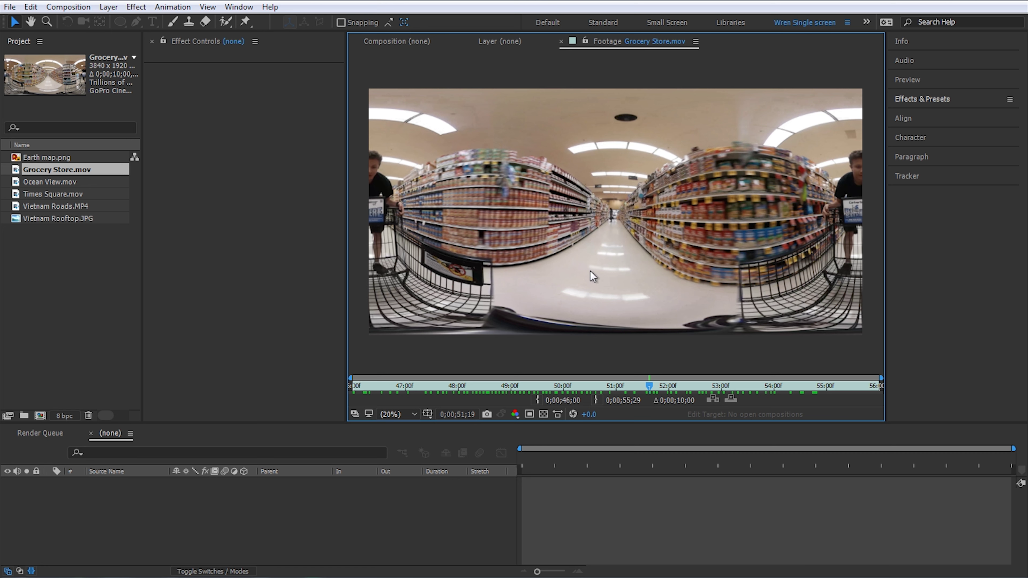
{"action": "left_click_drag", "start_coordinate": [520, 382], "coordinate": [484, 385]}
{"action": "left_click", "coordinate": [49, 251]}
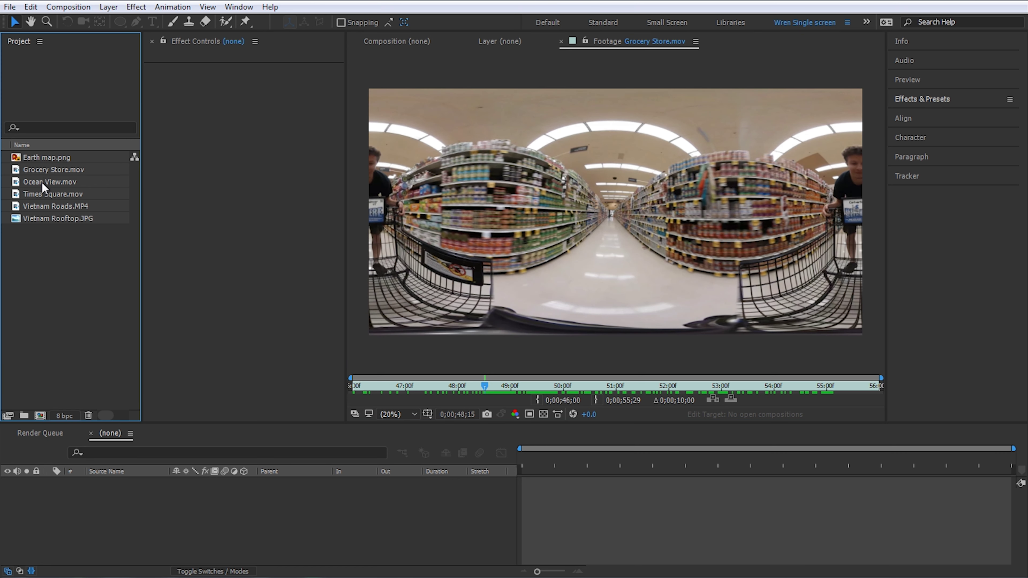
- Create a new Ocean View composition from Ocean View.mov and select its layer
{"action": "left_click_drag", "start_coordinate": [42, 181], "coordinate": [41, 416]}
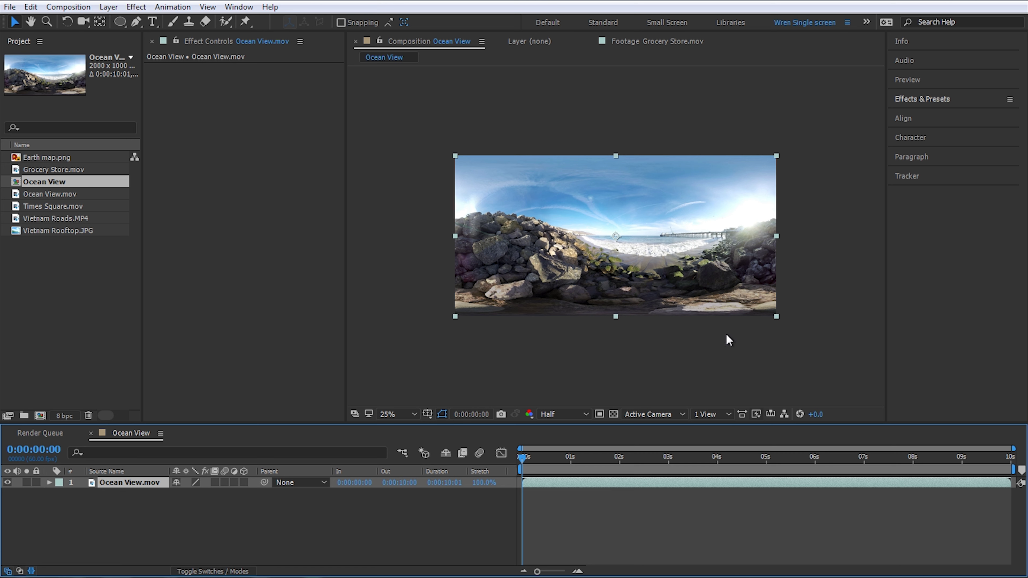
{"action": "key", "text": "h"}
{"action": "mouse_move", "coordinate": [687, 336]}
{"action": "left_mouse_down"}
{"action": "mouse_move", "coordinate": [681, 351]}
{"action": "mouse_move", "coordinate": [695, 322]}
{"action": "left_mouse_up"}
{"action": "left_click", "coordinate": [630, 478]}
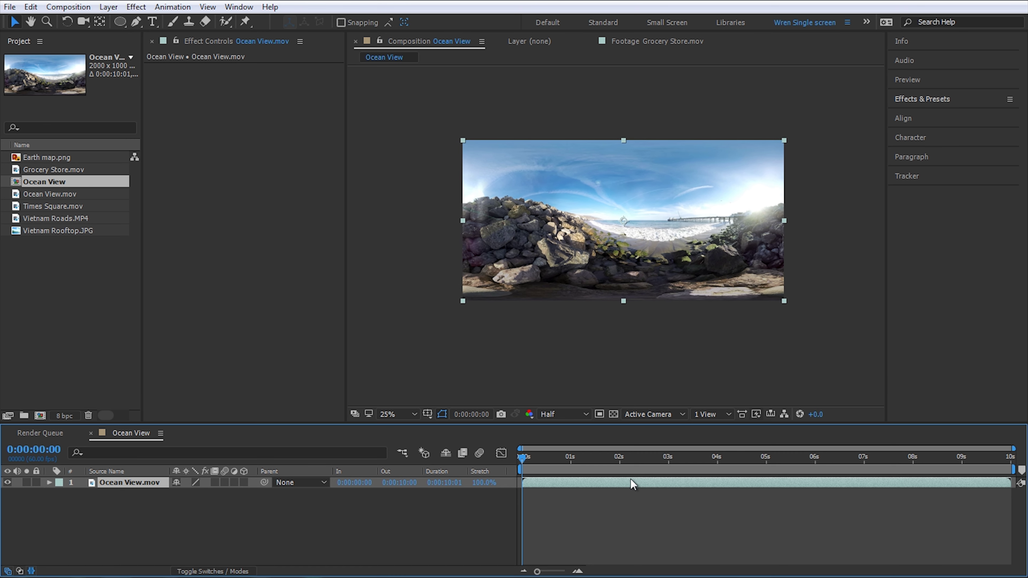
- Pre-compose the Ocean View.mov layer as '360 Footage', leaving all attributes in Ocean View
{"action": "key", "text": "ctrl+shift+c"}
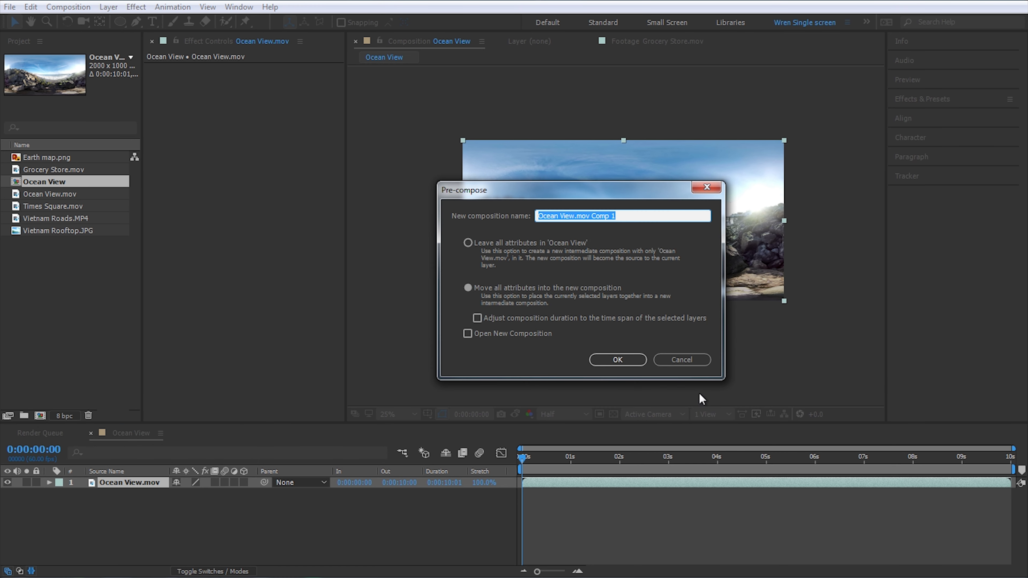
{"action": "left_click", "coordinate": [679, 357]}
{"action": "left_click", "coordinate": [105, 7]}
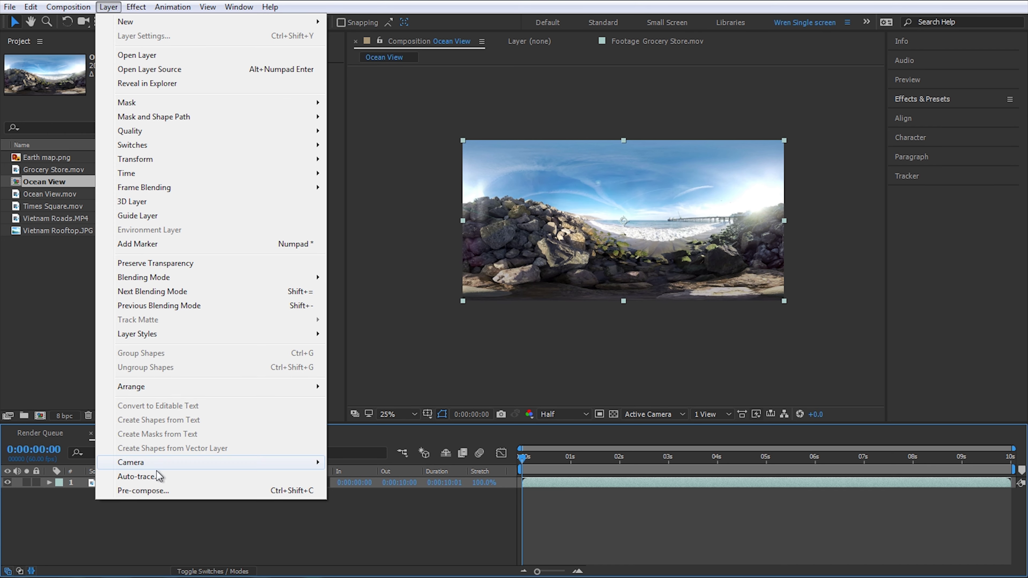
{"action": "left_click", "coordinate": [162, 490]}
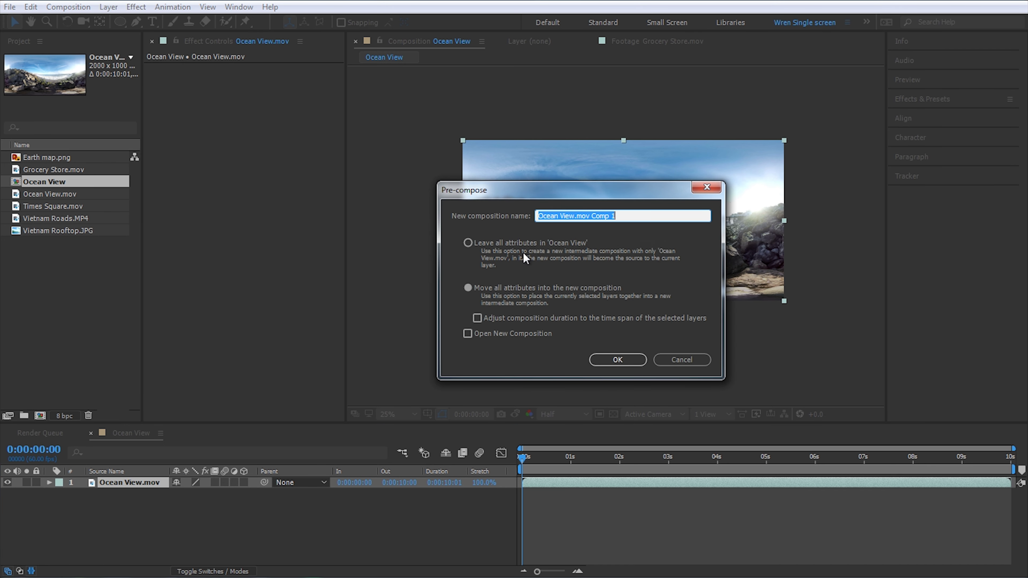
{"action": "left_click", "coordinate": [481, 244]}
{"action": "left_click", "coordinate": [631, 217]}
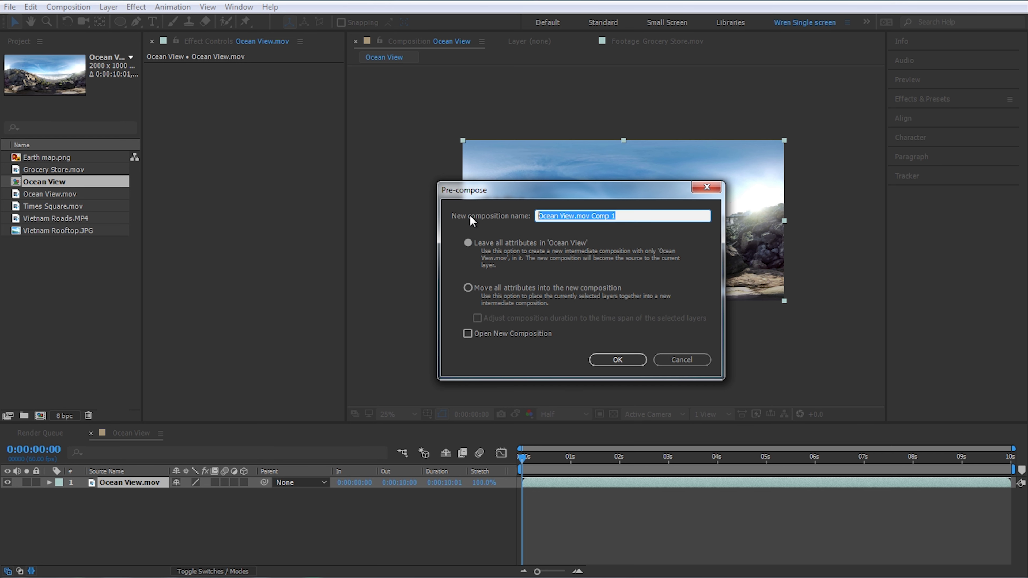
{"action": "type", "text": "360 Footage"}
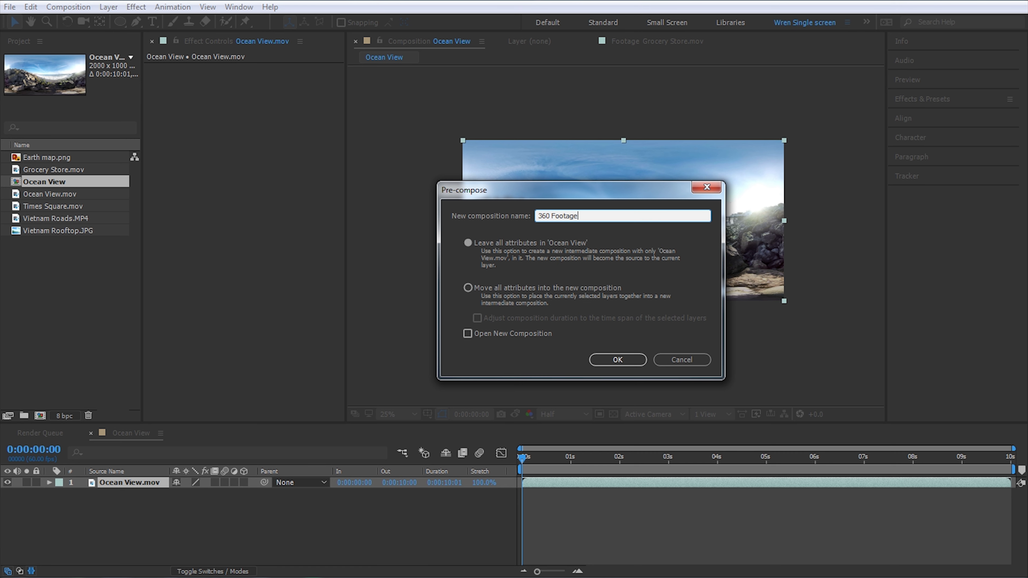
{"action": "key", "text": "Return"}
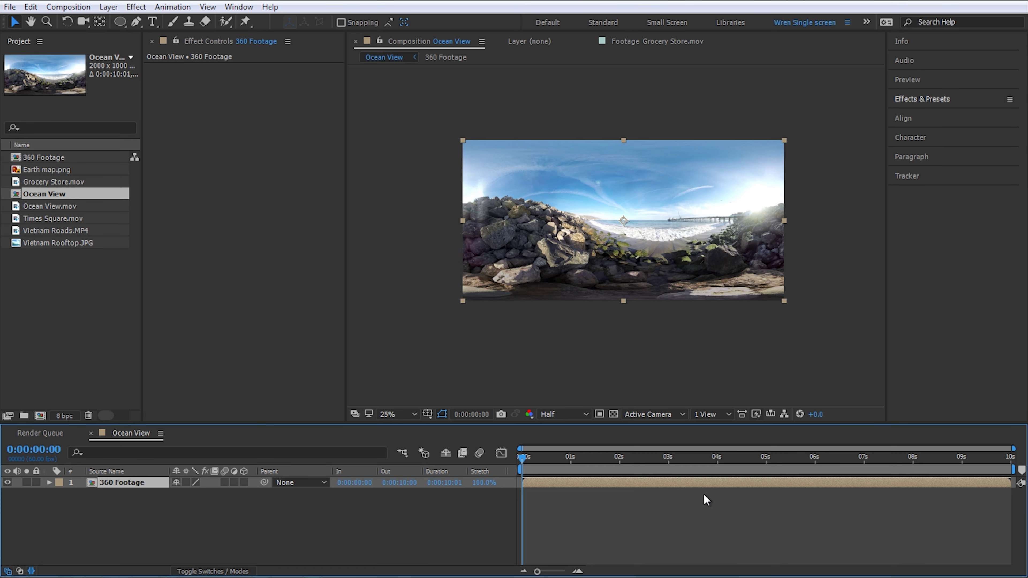
- Scrub the Ocean View composition briefly, then open the 360 Footage pre-composition
{"action": "left_click", "coordinate": [681, 511]}
{"action": "left_click", "coordinate": [555, 485]}
{"action": "left_click", "coordinate": [149, 495]}
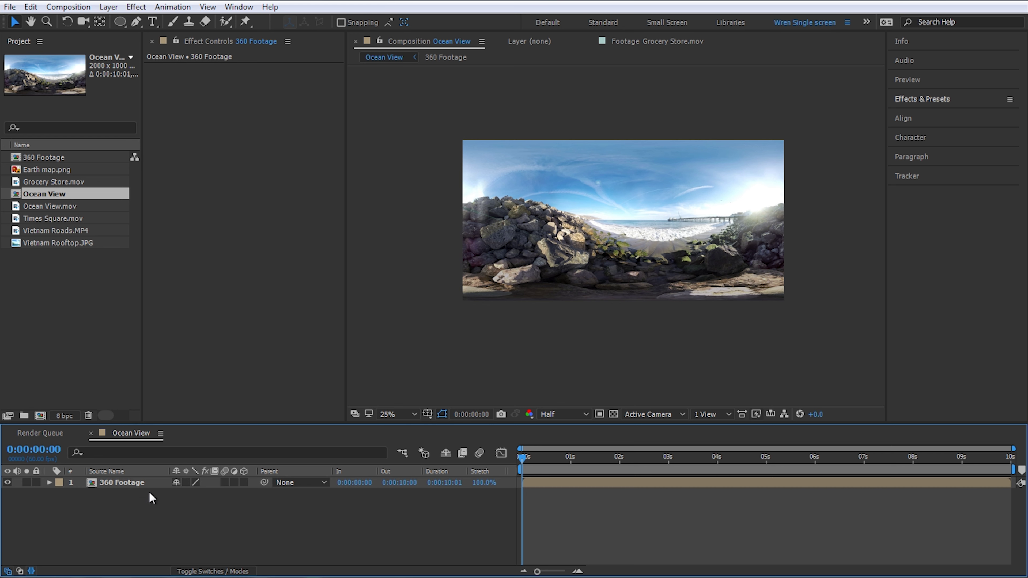
{"action": "left_click", "coordinate": [594, 490]}
{"action": "left_click_drag", "start_coordinate": [531, 464], "coordinate": [593, 470]}
{"action": "double_click", "coordinate": [574, 483]}
- Return to the Ocean View composition and nudge the 360 Footage layer slightly
{"action": "left_click", "coordinate": [627, 481]}
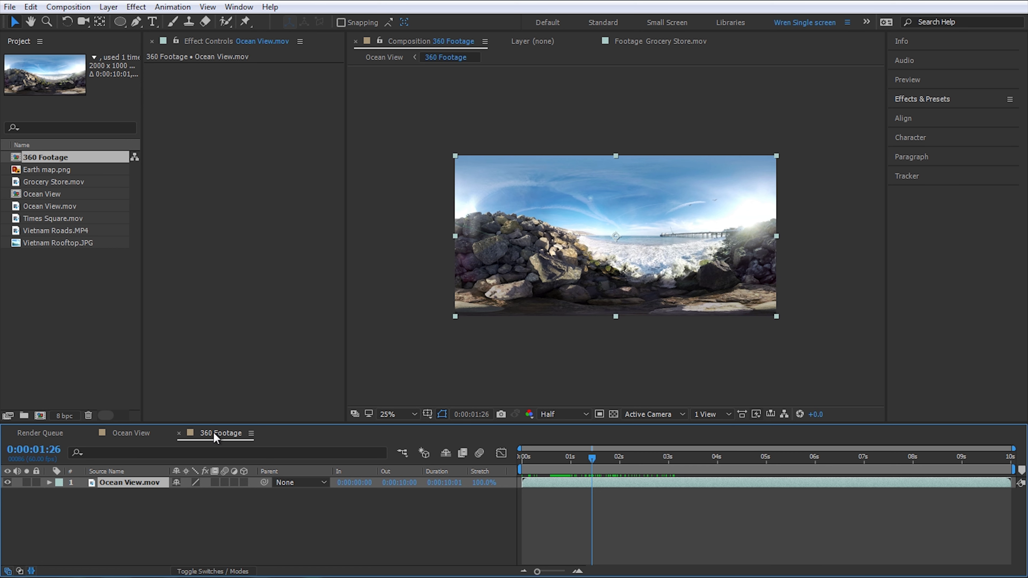
{"action": "left_click", "coordinate": [142, 435]}
{"action": "left_click_drag", "start_coordinate": [635, 223], "coordinate": [628, 234]}
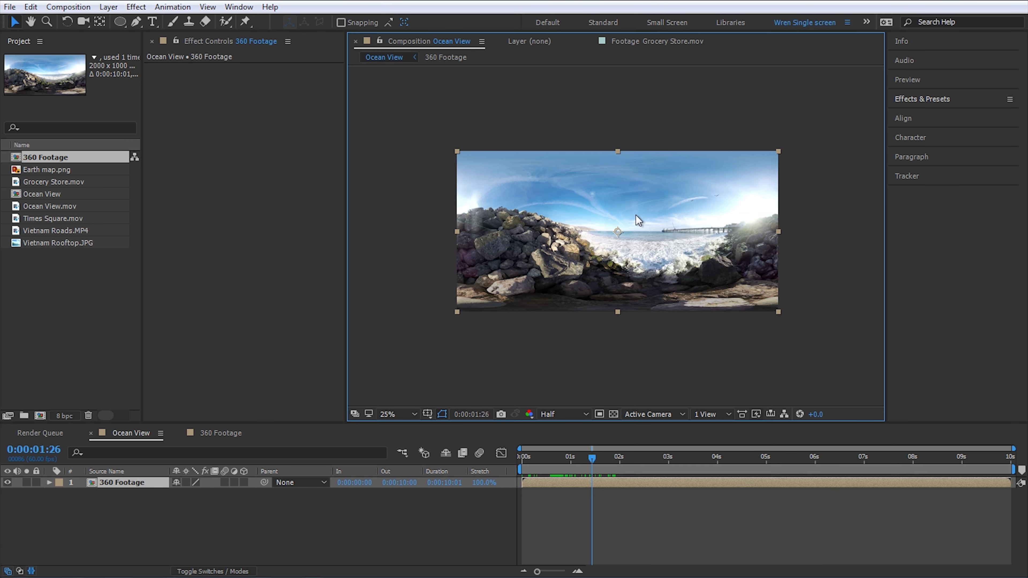
{"action": "scroll", "coordinate": [489, 167], "scroll_direction": "down", "scroll_amount": 2}
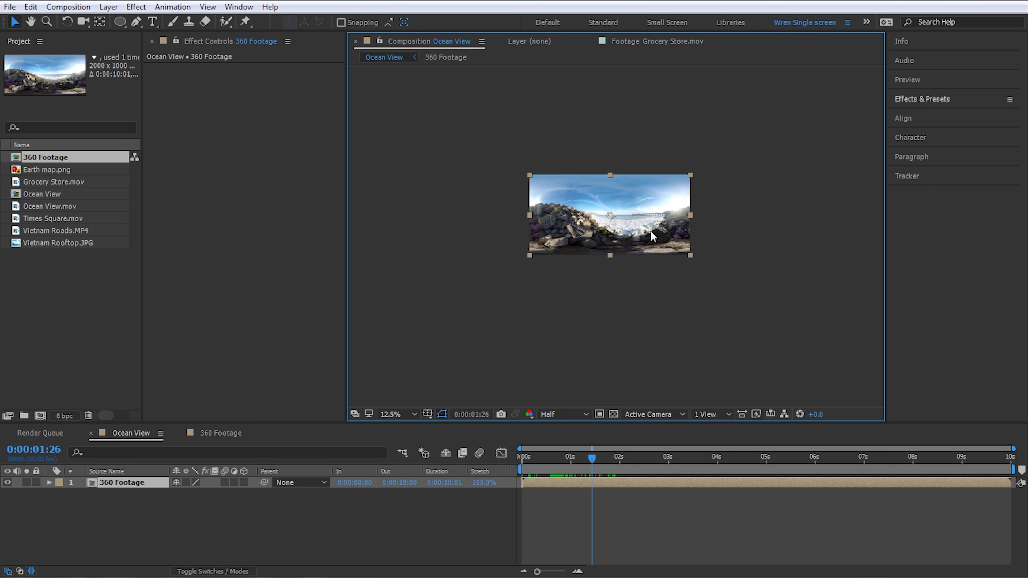
{"action": "left_click", "coordinate": [636, 501]}
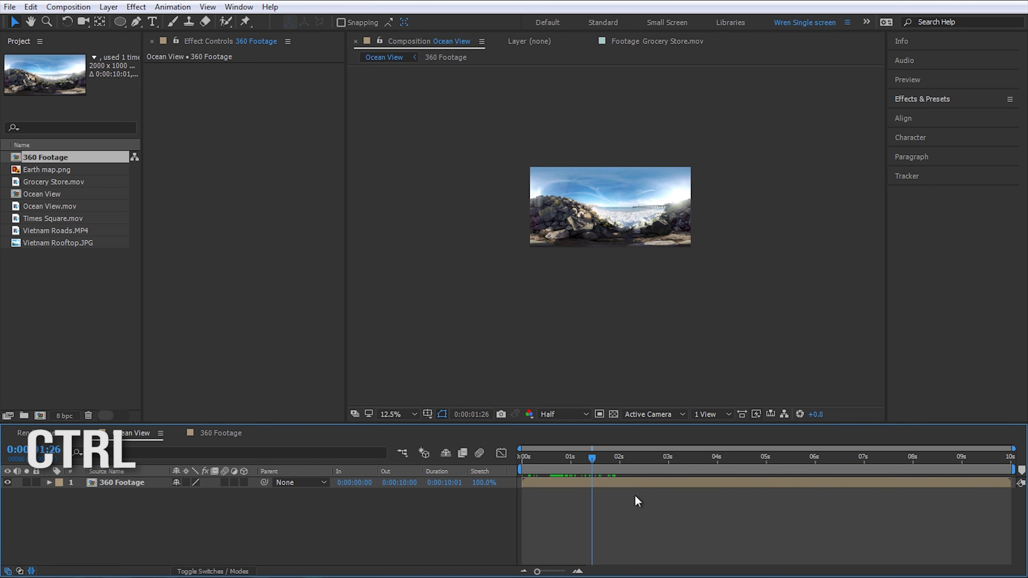
- Set the Ocean View composition height to 2000 for a 2000 × 2000 square
{"action": "key", "text": "ctrl+k"}
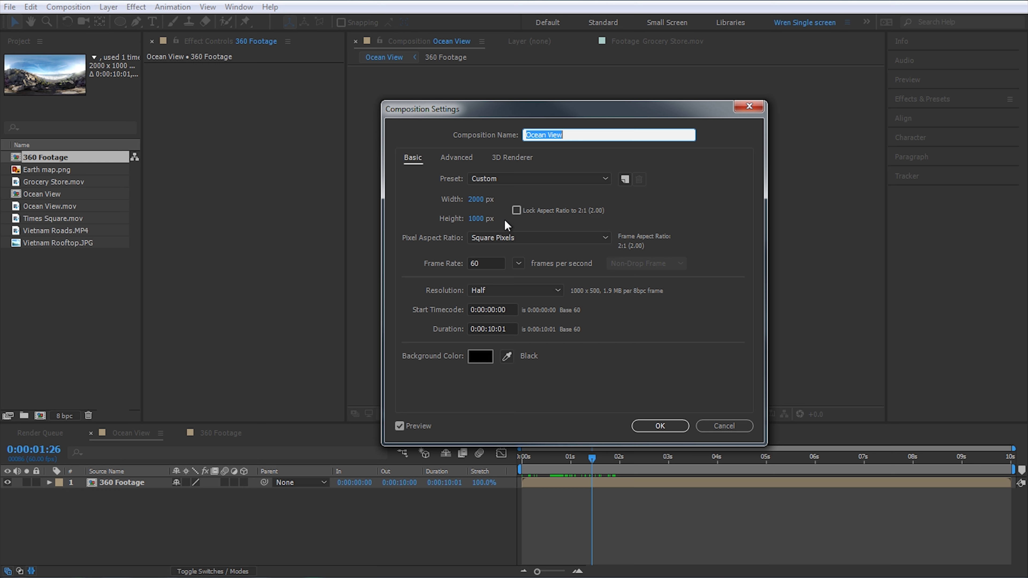
{"action": "left_click", "coordinate": [481, 218]}
{"action": "type", "text": "2000"}
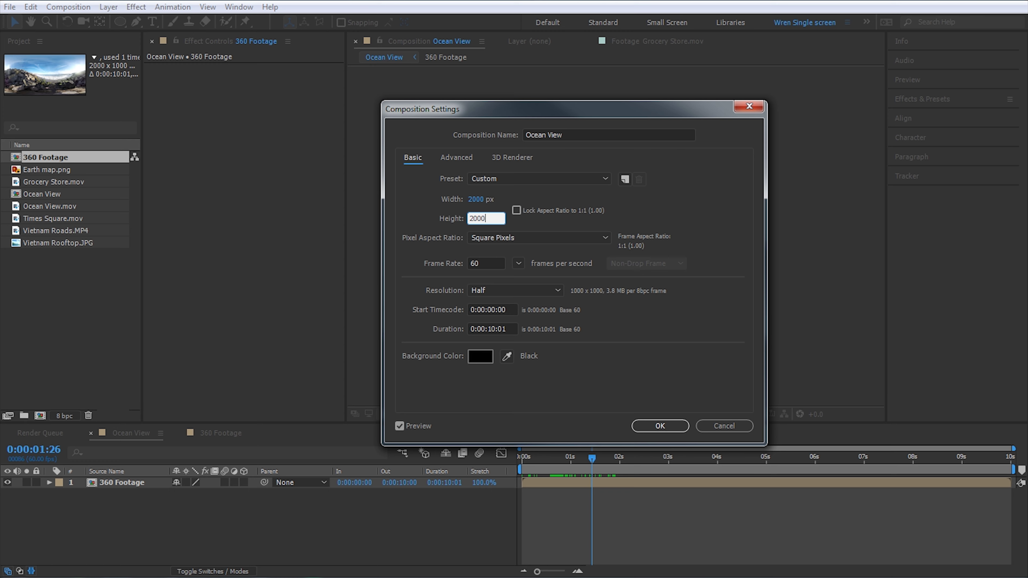
{"action": "key", "text": "Return"}
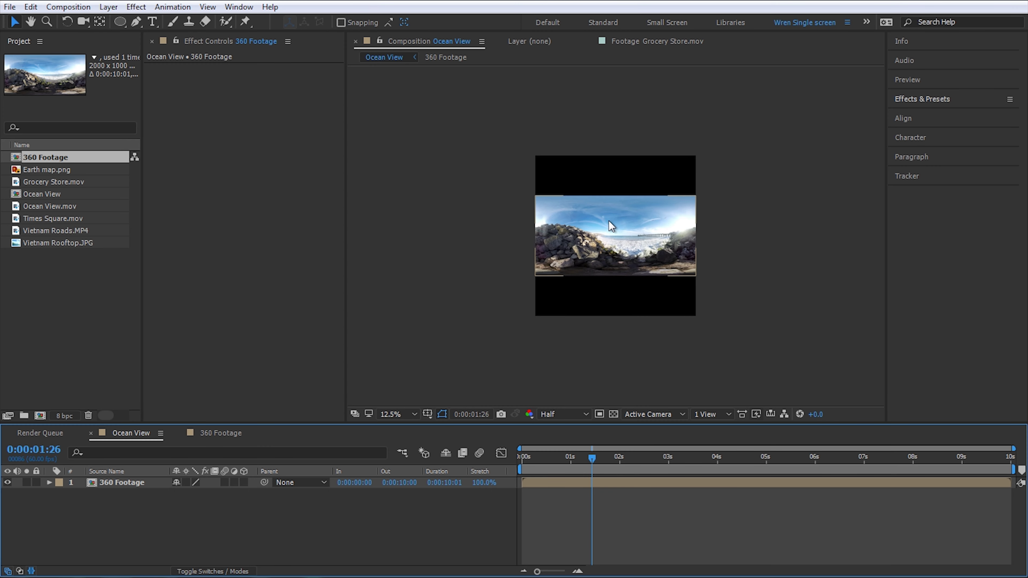
{"action": "left_click", "coordinate": [614, 414]}
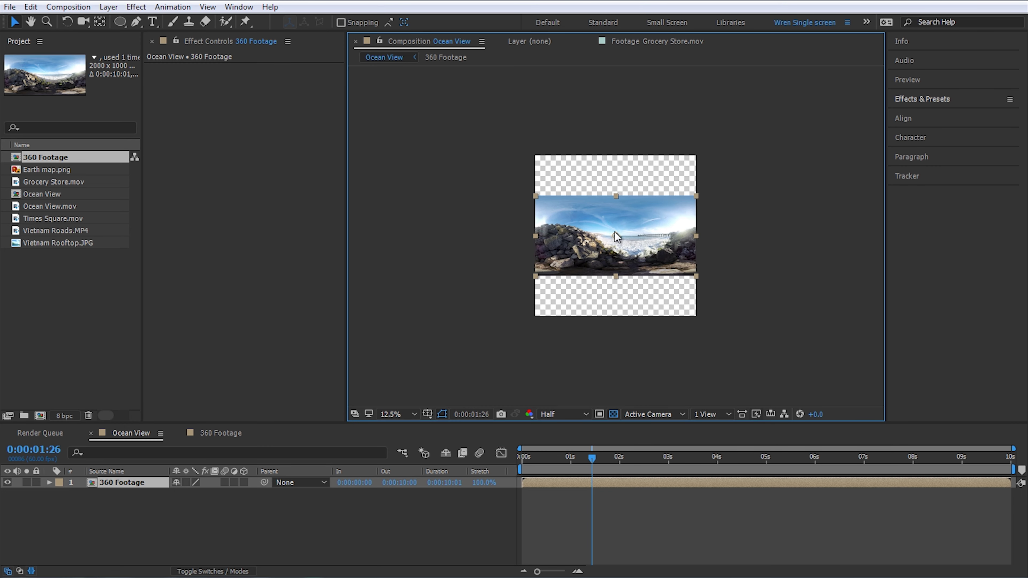
- Centre the 360 Footage layer in the composition and zoom the view to 25%
{"action": "left_click_drag", "start_coordinate": [614, 232], "coordinate": [669, 247]}
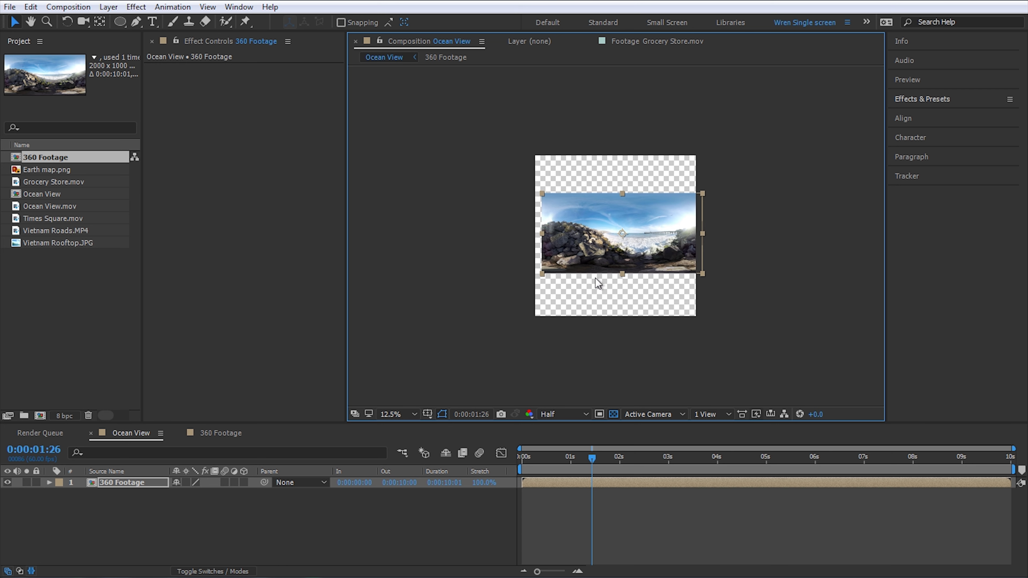
{"action": "key", "text": "ctrl+Home"}
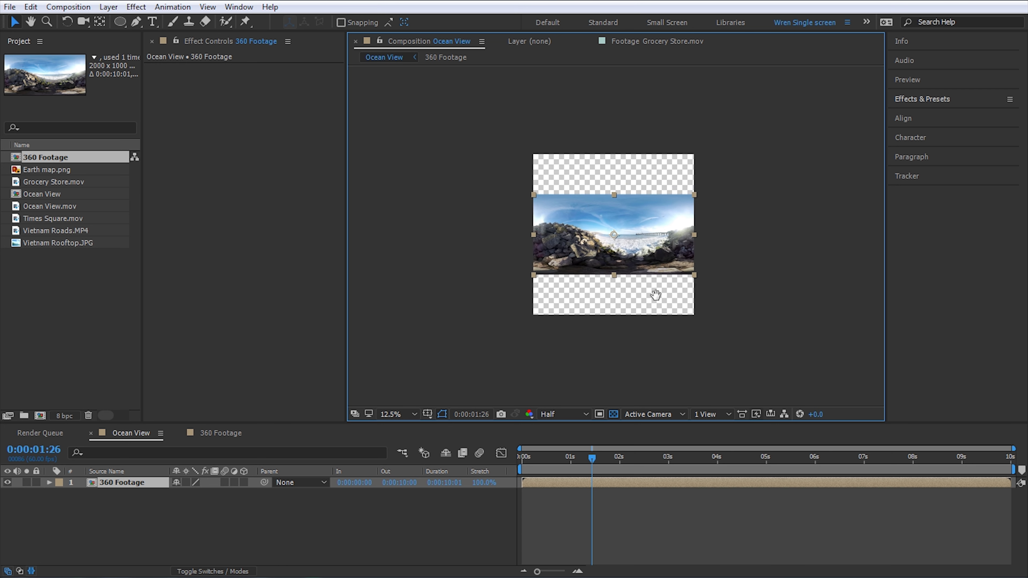
{"action": "left_click_drag", "start_coordinate": [610, 190], "coordinate": [593, 176]}
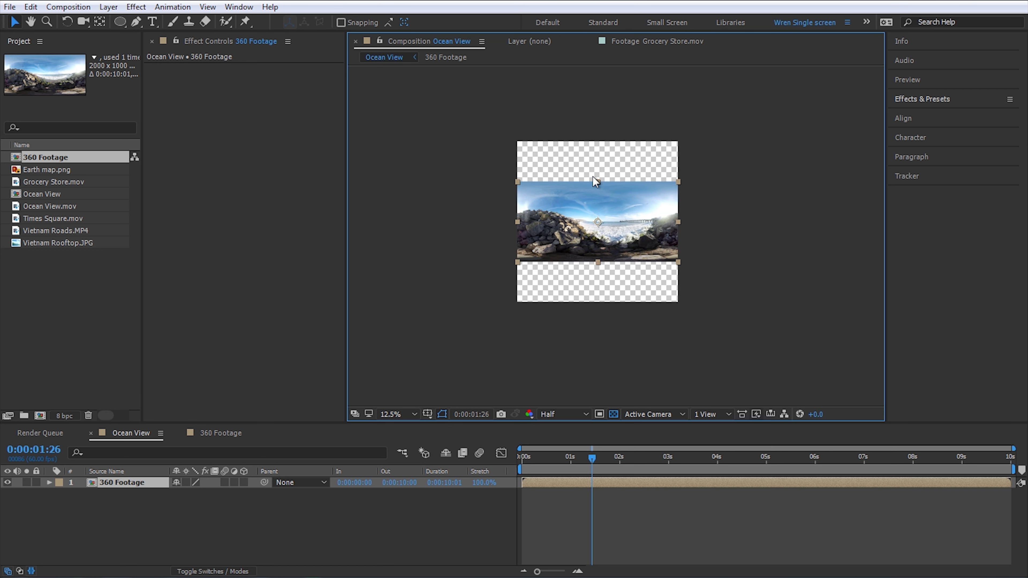
{"action": "key", "text": "period"}
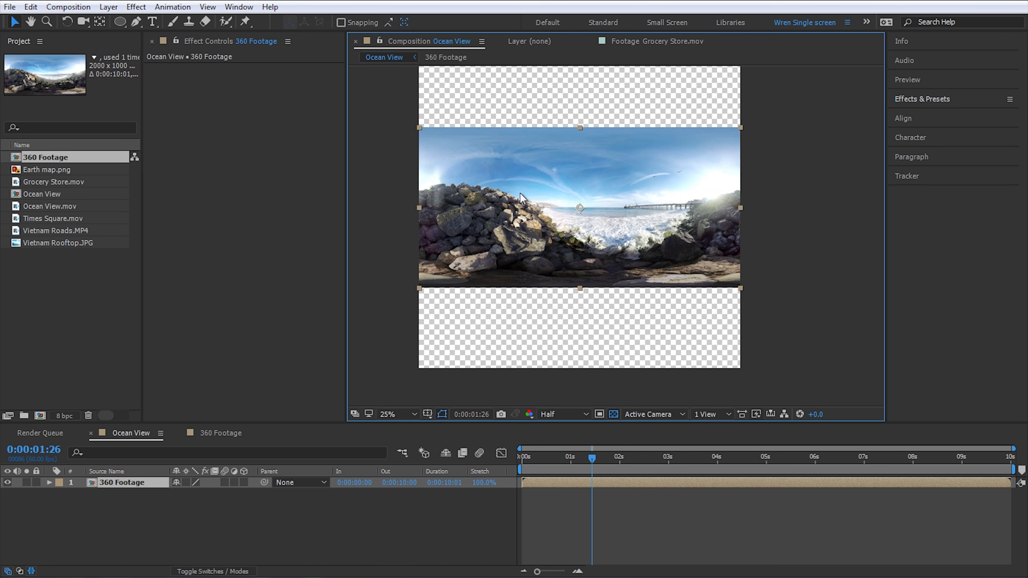
- Set the 360 Footage layer's Rotation to 180° so it sits upside down
{"action": "key", "text": "w"}
{"action": "left_click_drag", "start_coordinate": [481, 205], "coordinate": [700, 237]}
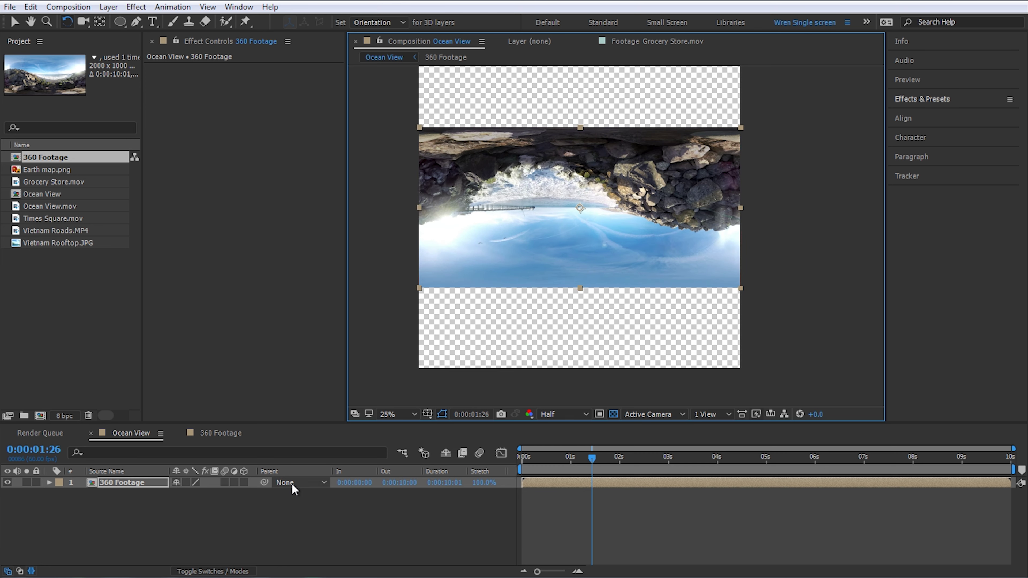
{"action": "key", "text": "r"}
{"action": "mouse_move", "coordinate": [201, 494]}
{"action": "left_mouse_down"}
{"action": "mouse_move", "coordinate": [215, 494]}
{"action": "mouse_move", "coordinate": [199, 494]}
{"action": "left_mouse_up"}
{"action": "left_click", "coordinate": [197, 492]}
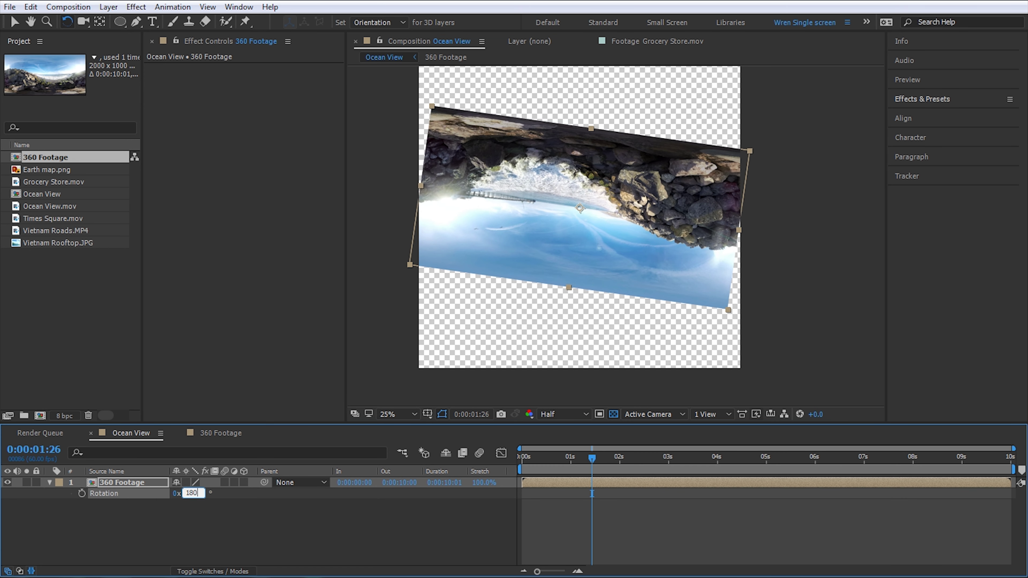
{"action": "key", "text": "Return"}
- Move the upside-down layer upward in the Ocean View composition
{"action": "left_click", "coordinate": [509, 253]}
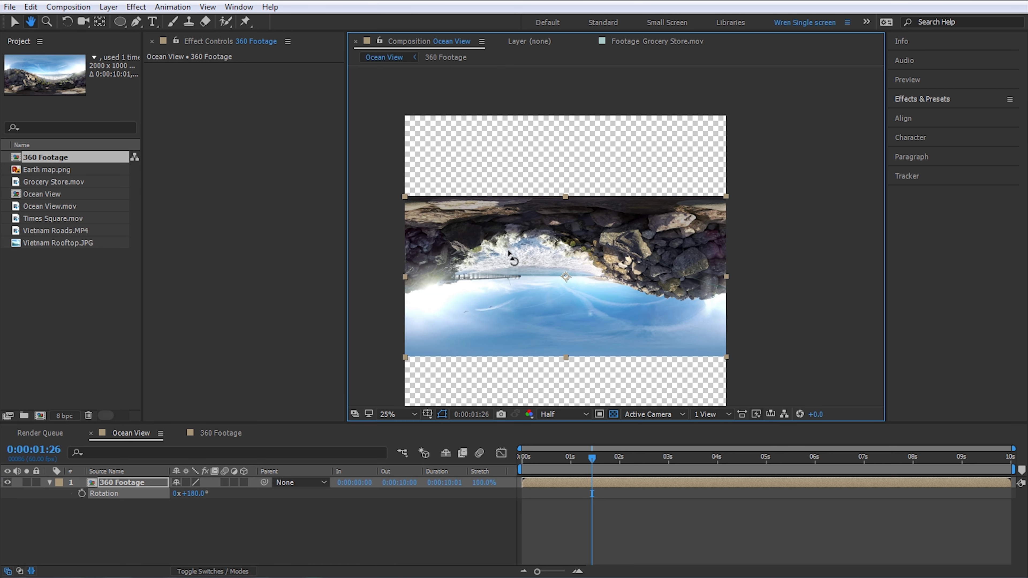
{"action": "key", "text": "v"}
{"action": "left_click_drag", "start_coordinate": [530, 271], "coordinate": [537, 199]}
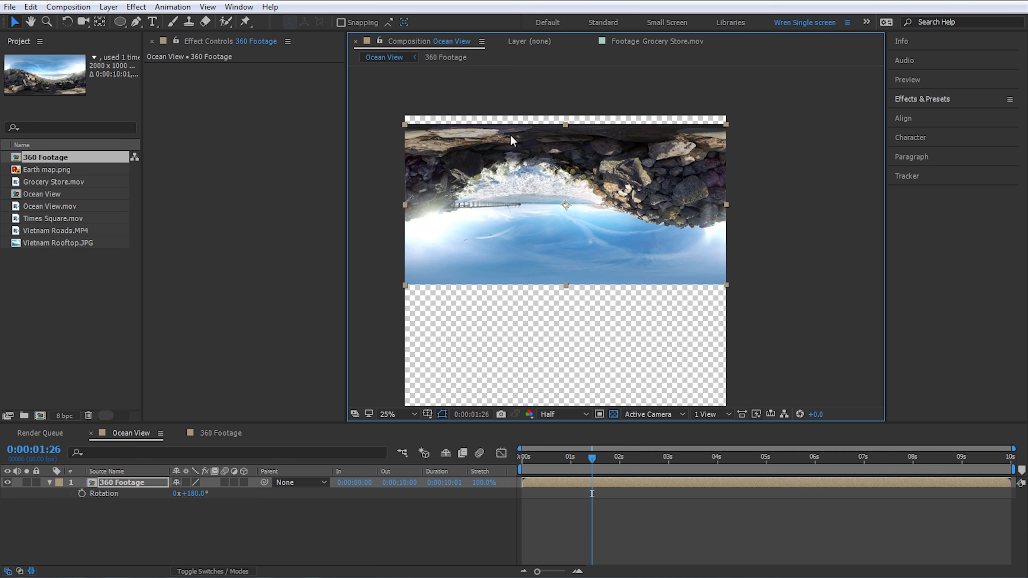
{"action": "scroll", "coordinate": [510, 139], "scroll_direction": "up", "scroll_amount": 4}
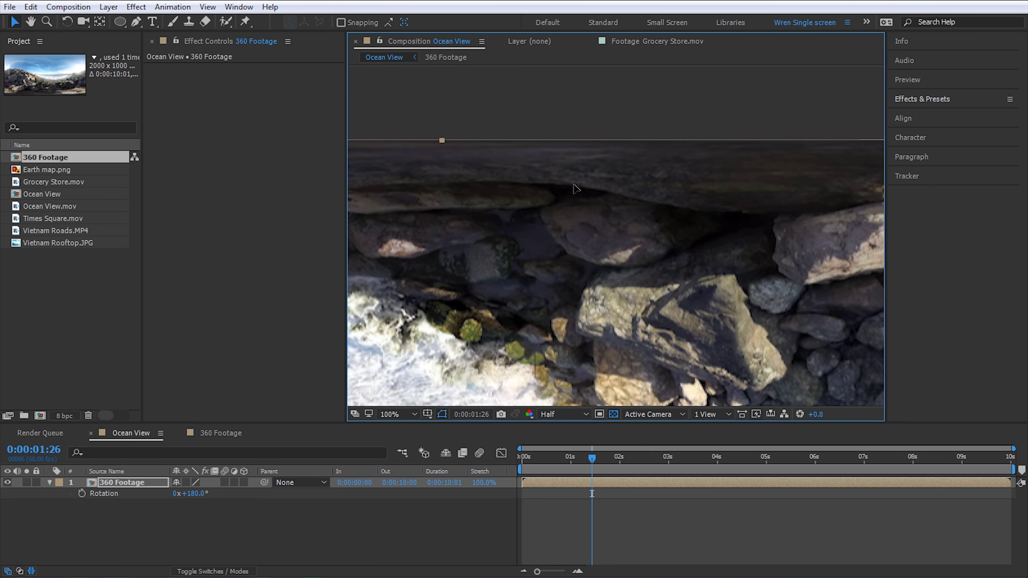
{"action": "scroll", "coordinate": [573, 199], "scroll_direction": "down", "scroll_amount": 2}
{"action": "scroll", "coordinate": [590, 264], "scroll_direction": "down", "scroll_amount": 2}
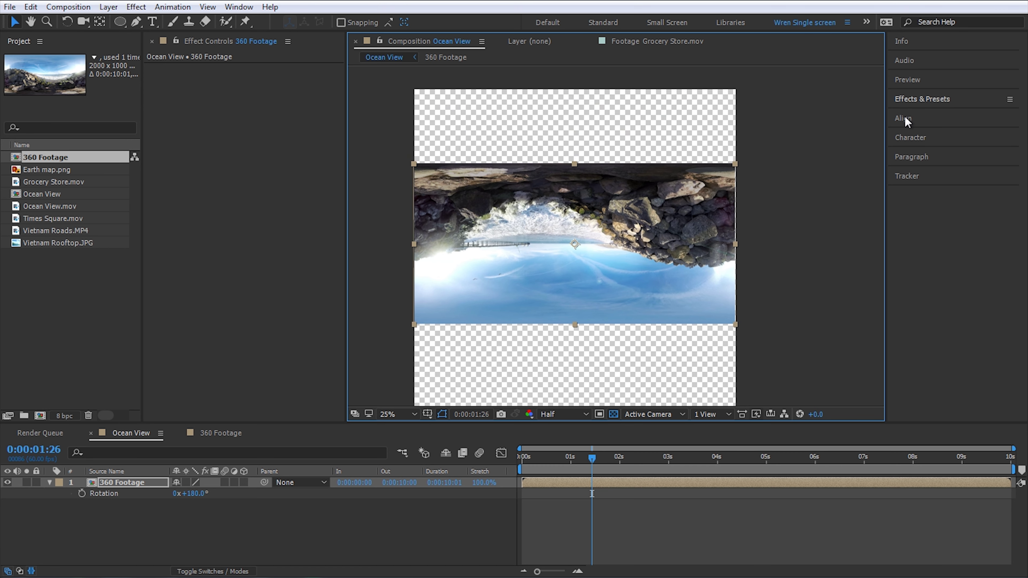
- Top-align the 360 Footage layer to the composition using the Align panel
{"action": "left_click", "coordinate": [904, 118]}
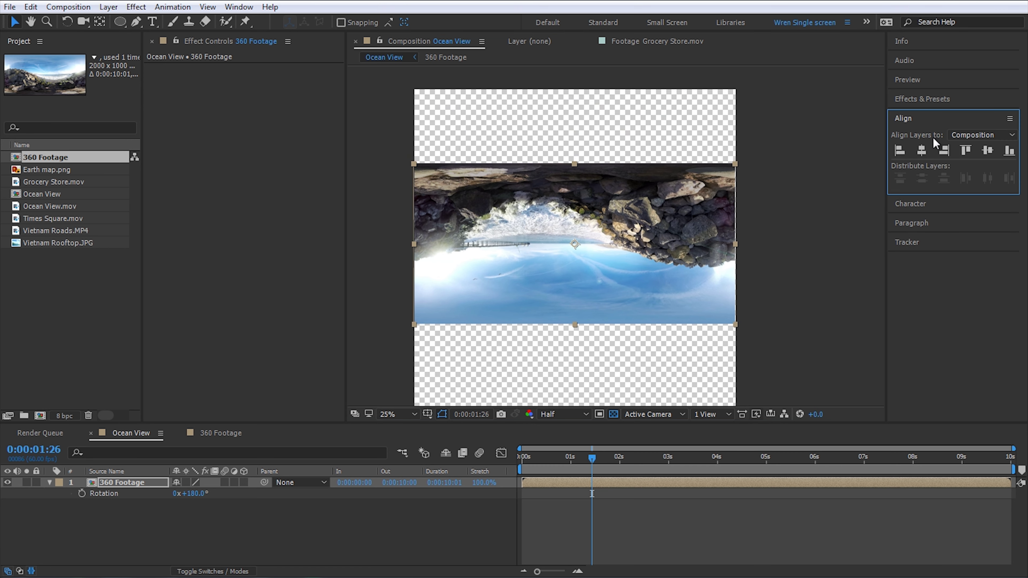
{"action": "left_click", "coordinate": [965, 150]}
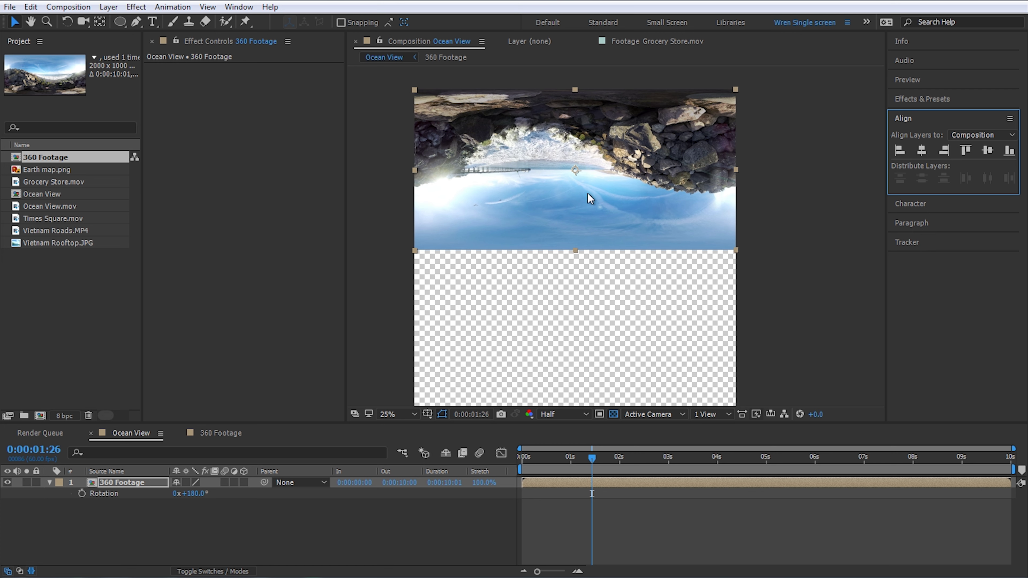
{"action": "scroll", "coordinate": [630, 201], "scroll_direction": "down", "scroll_amount": 2}
{"action": "left_click_drag", "start_coordinate": [629, 231], "coordinate": [620, 256]}
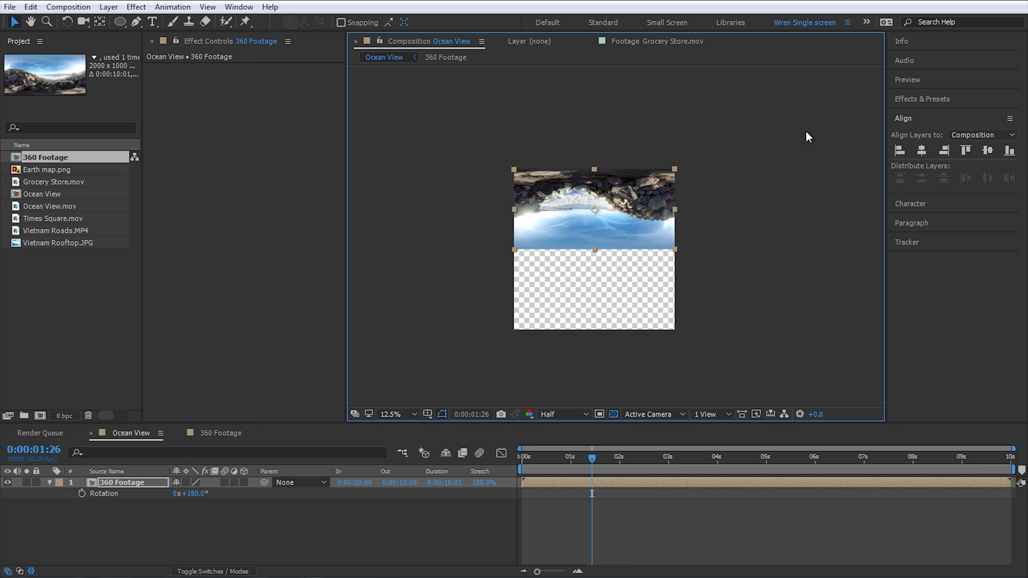
{"action": "left_click_drag", "start_coordinate": [642, 259], "coordinate": [635, 237]}
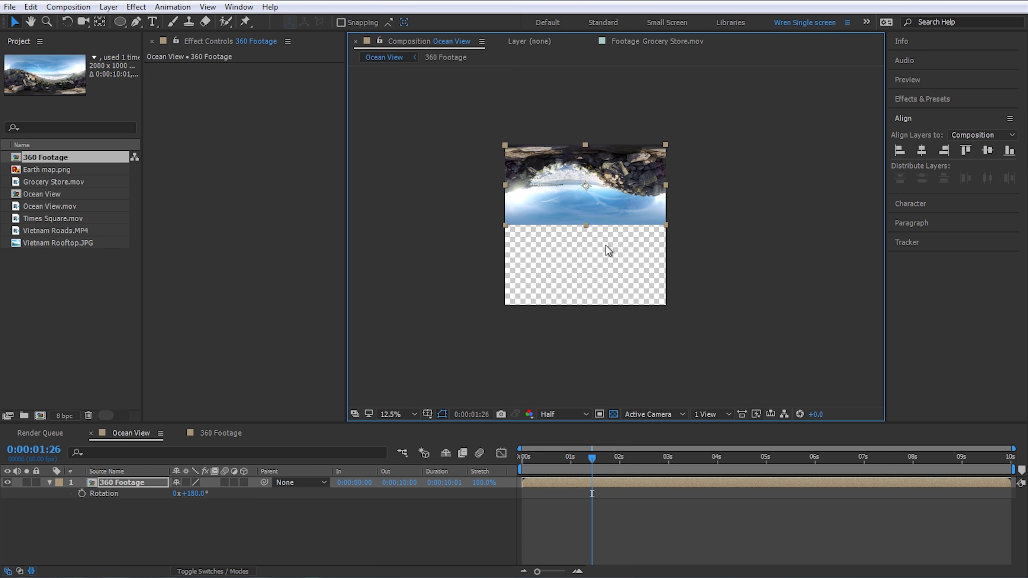
{"action": "key", "text": "w"}
{"action": "left_click_drag", "start_coordinate": [629, 173], "coordinate": [699, 158]}
{"action": "key", "text": "v"}
- Pre-compose the 360 Footage layer as 'Flipped Footage', moving all attributes into it
{"action": "left_click", "coordinate": [630, 481]}
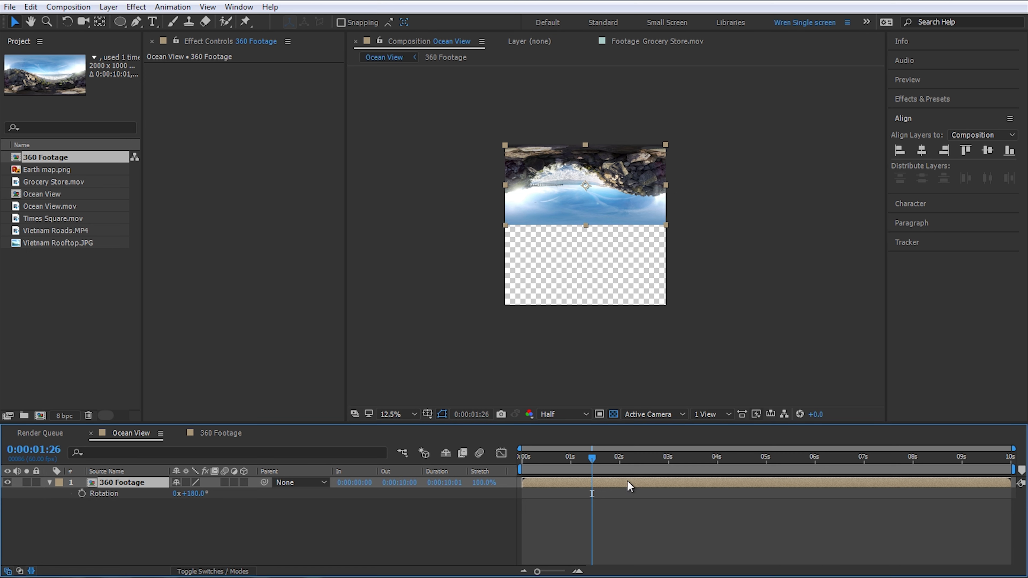
{"action": "key", "text": "ctrl+shift+c"}
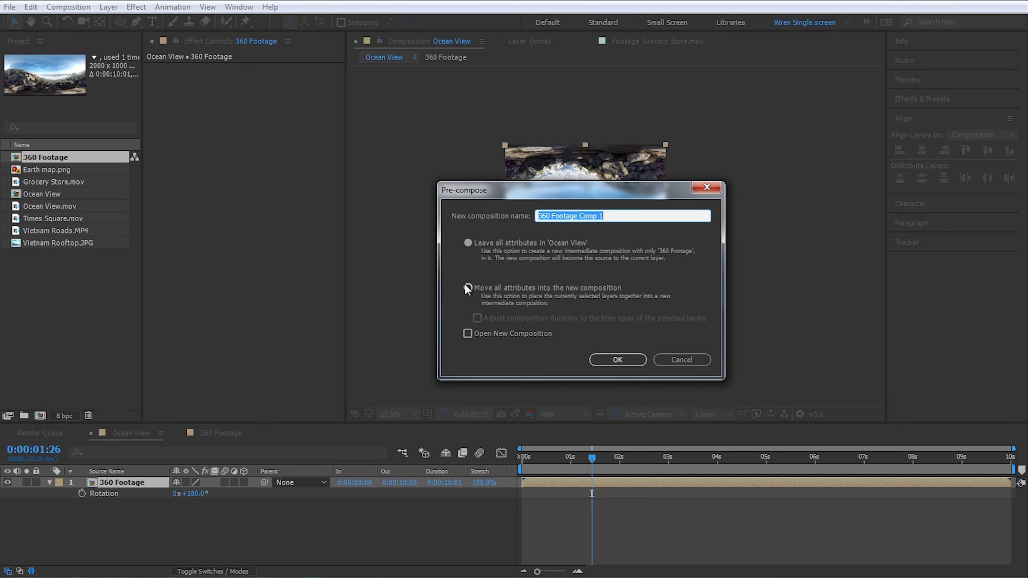
{"action": "left_click", "coordinate": [468, 288]}
{"action": "key", "text": "shift+Tab"}
{"action": "type", "text": "Fli"}
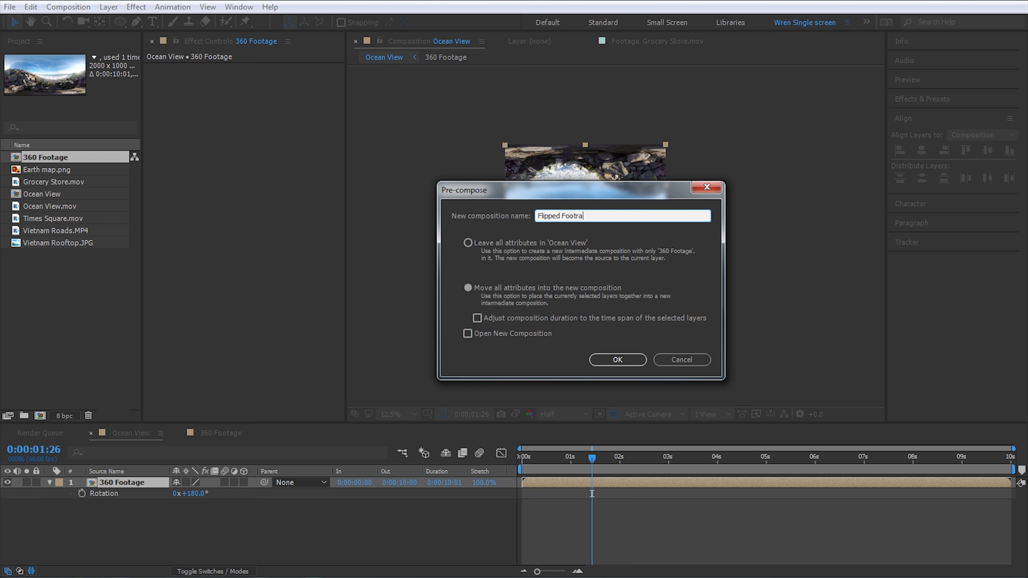
{"action": "key", "text": "Return"}
- Rotate the Flipped Footage layer diagonally, then back upright
{"action": "key", "text": "w"}
{"action": "left_click_drag", "start_coordinate": [489, 207], "coordinate": [629, 196]}
{"action": "key", "text": "v"}
{"action": "left_click", "coordinate": [613, 414]}
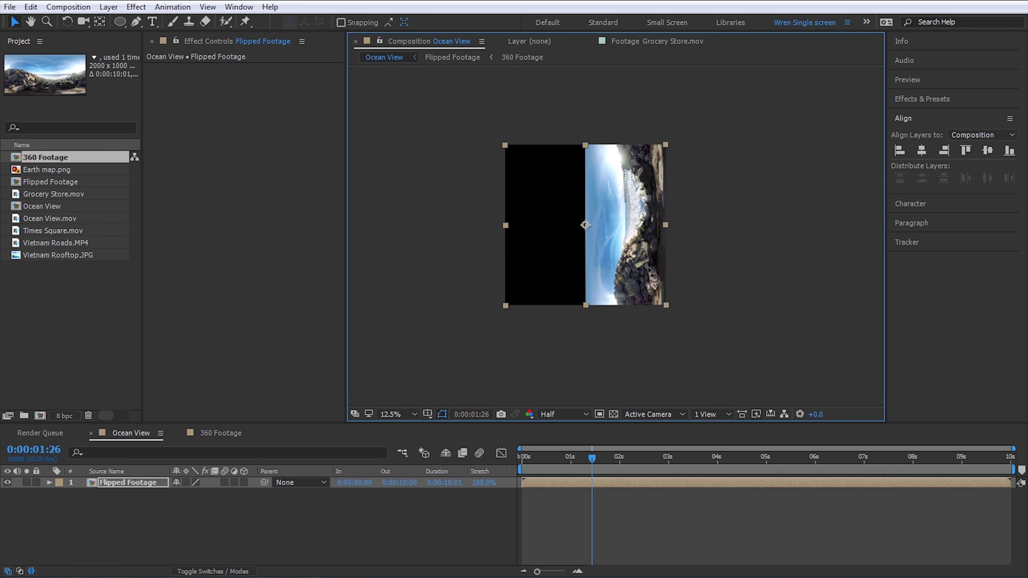
{"action": "left_click_drag", "start_coordinate": [650, 270], "coordinate": [574, 269]}
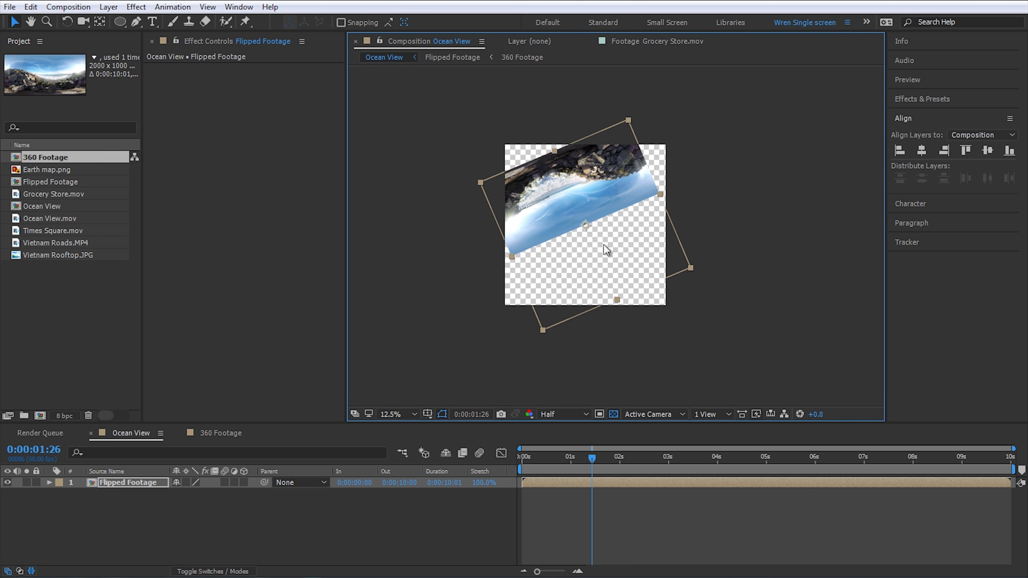
{"action": "mouse_move", "coordinate": [615, 236]}
{"action": "left_mouse_down"}
{"action": "mouse_move", "coordinate": [594, 227]}
{"action": "mouse_move", "coordinate": [615, 245]}
{"action": "left_mouse_up"}
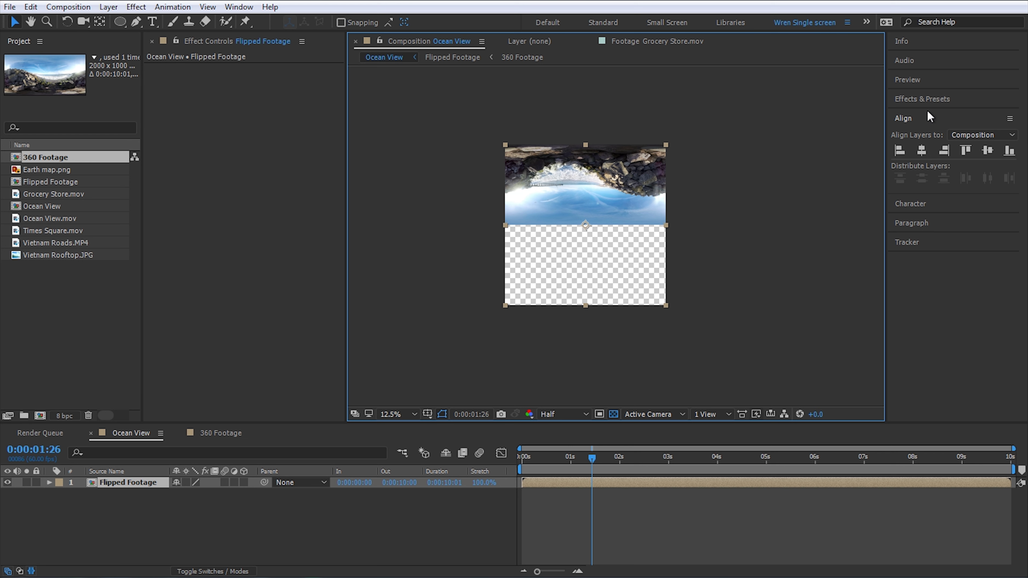
{"action": "left_click", "coordinate": [927, 99]}
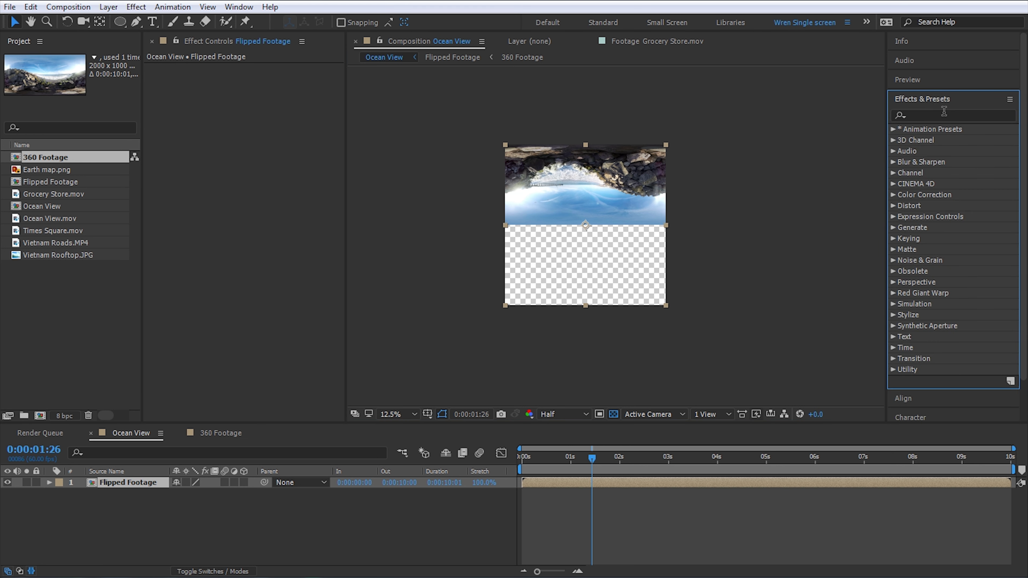
- Apply Polar Coordinates to Flipped Footage with Rect to Polar conversion and 100% Interpolation
{"action": "left_click", "coordinate": [953, 115]}
{"action": "type", "text": "polar"}
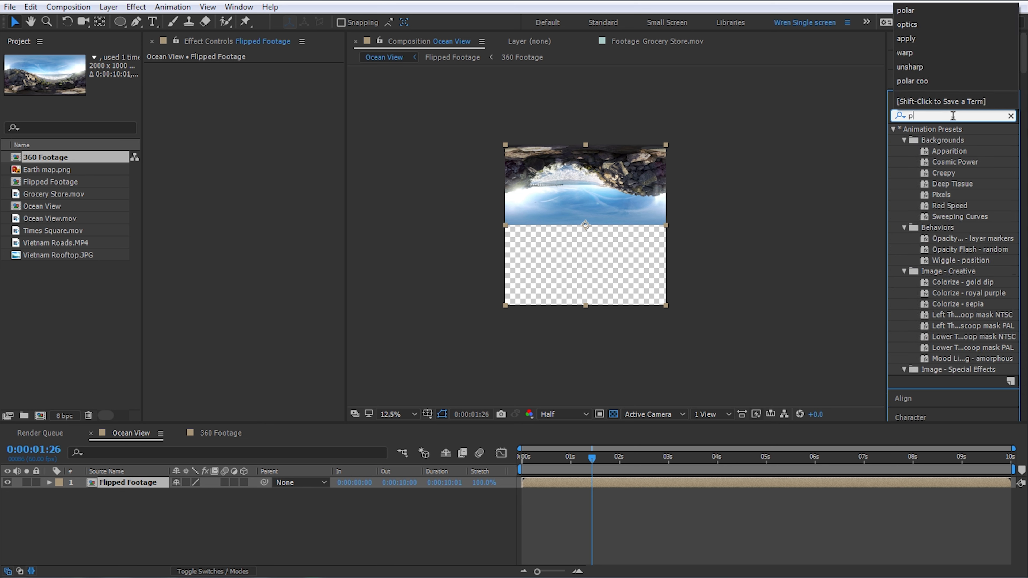
{"action": "left_click_drag", "start_coordinate": [951, 140], "coordinate": [572, 191]}
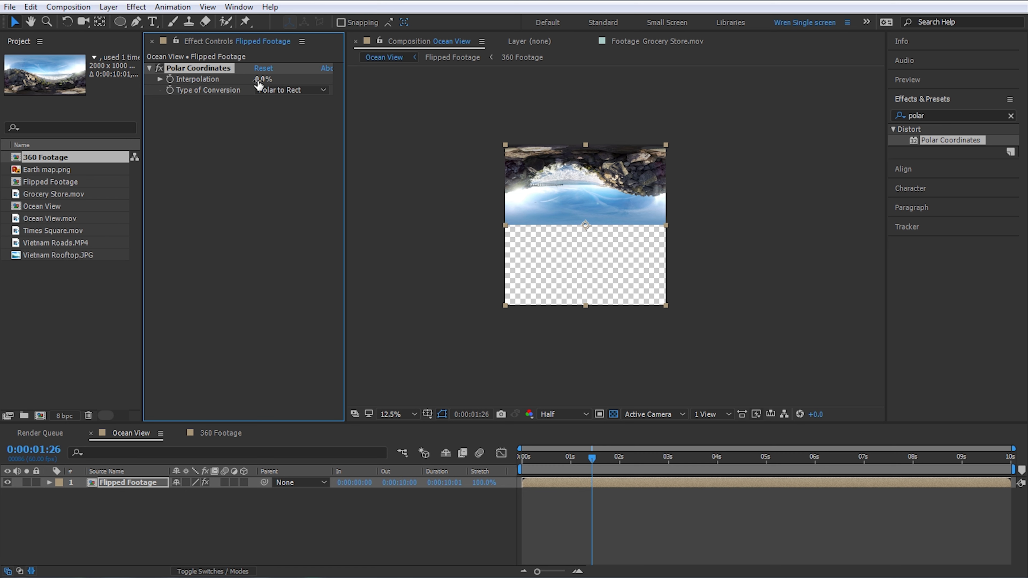
{"action": "left_click_drag", "start_coordinate": [259, 84], "coordinate": [239, 107]}
{"action": "left_click", "coordinate": [282, 86]}
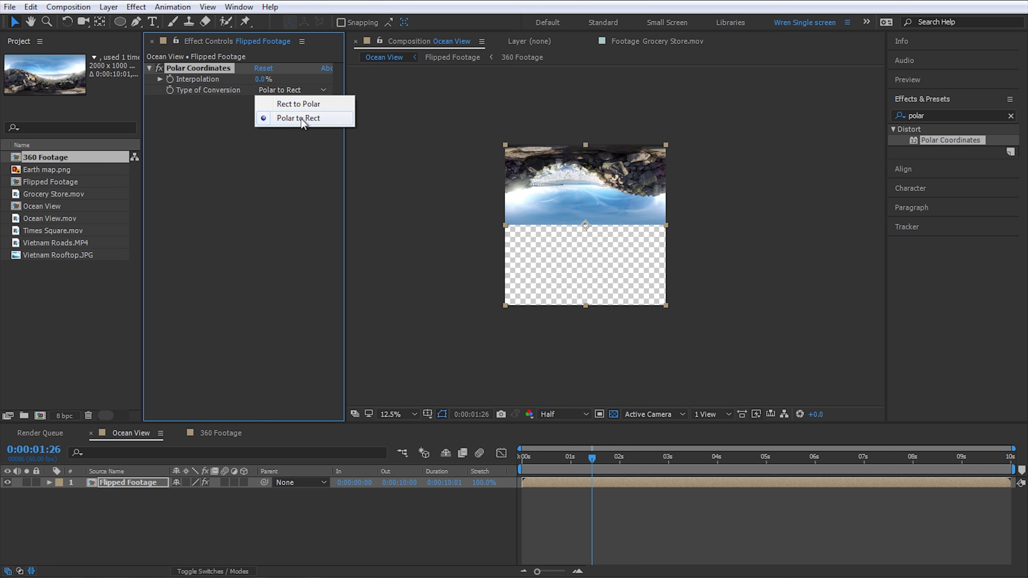
{"action": "left_click", "coordinate": [300, 104]}
{"action": "left_click_drag", "start_coordinate": [262, 80], "coordinate": [381, 99]}
{"action": "scroll", "coordinate": [590, 212], "scroll_direction": "up", "scroll_amount": 3}
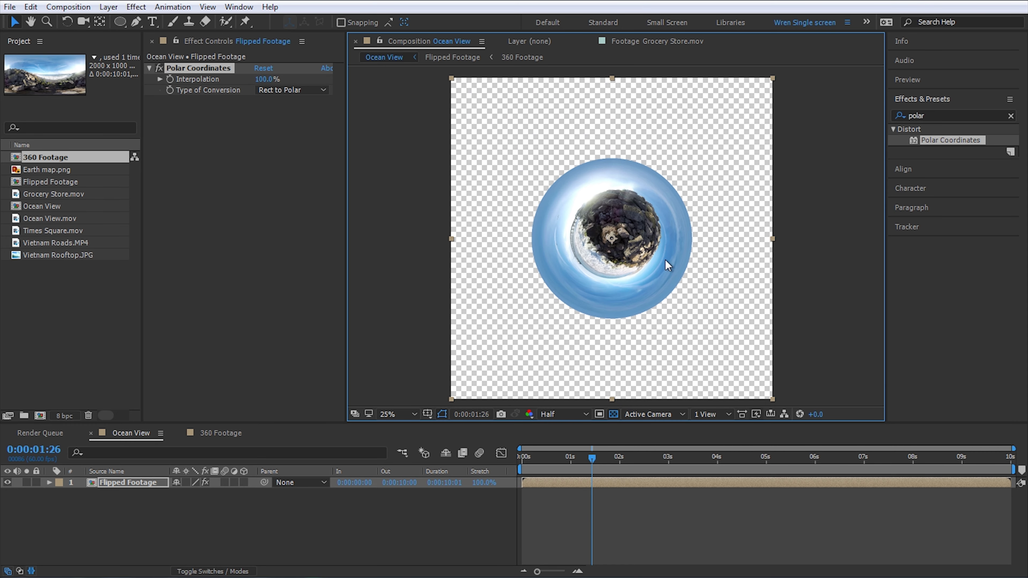
{"action": "left_click", "coordinate": [972, 114]}
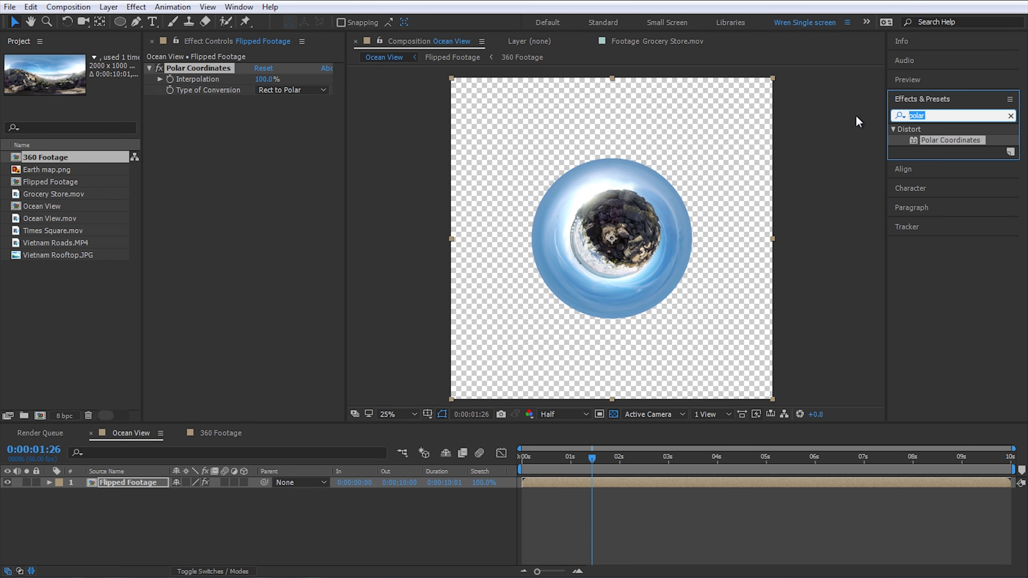
- Add Optics Compensation below Polar Coordinates with Reverse Lens Distortion enabled
{"action": "type", "text": "optics"}
{"action": "left_click_drag", "start_coordinate": [939, 136], "coordinate": [239, 204]}
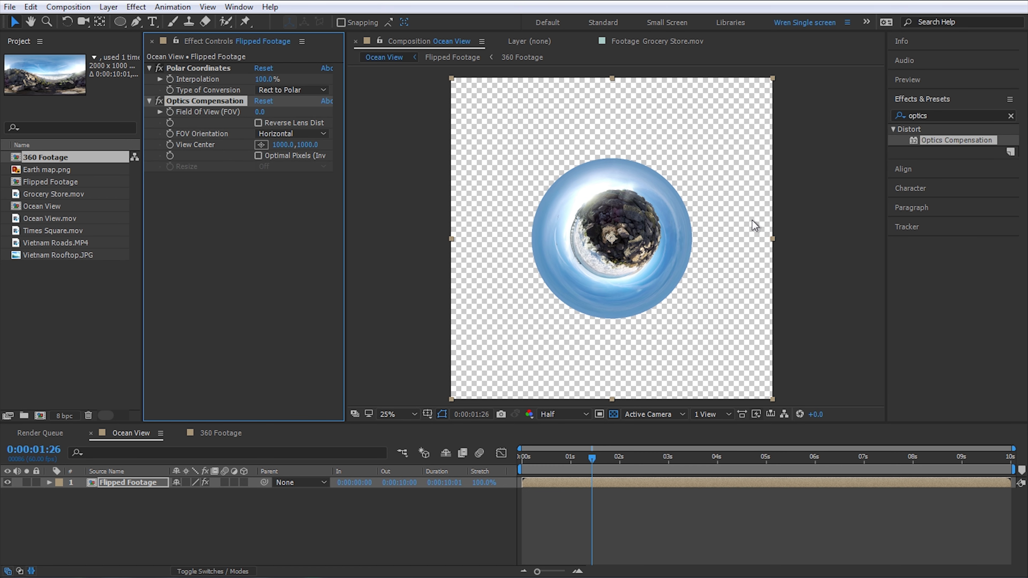
{"action": "left_click_drag", "start_coordinate": [751, 220], "coordinate": [741, 226]}
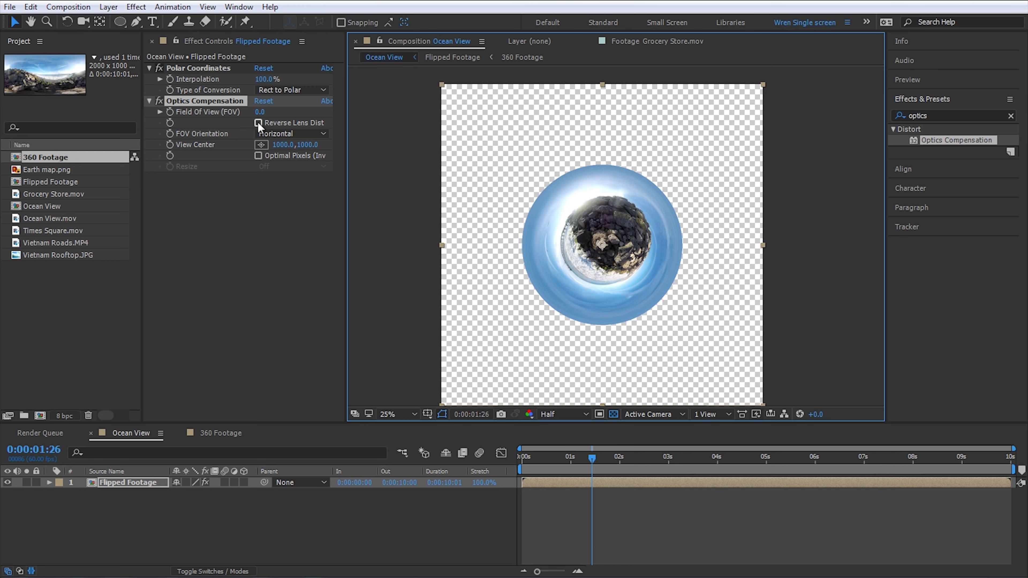
{"action": "left_click", "coordinate": [258, 123]}
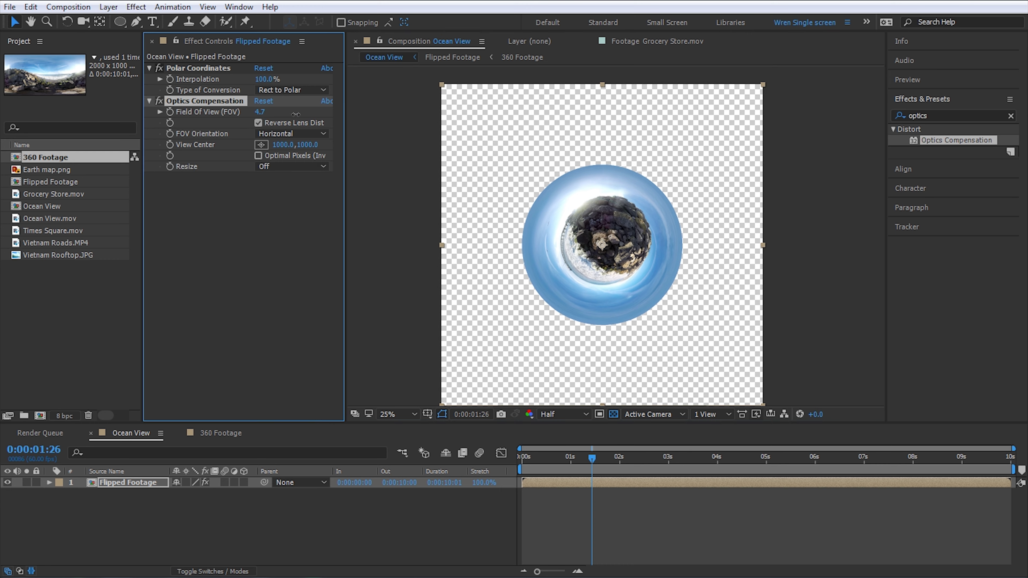
- Raise Optics Compensation's Field Of View to 125 so the planet fills the frame
{"action": "left_click_drag", "start_coordinate": [375, 113], "coordinate": [688, 129]}
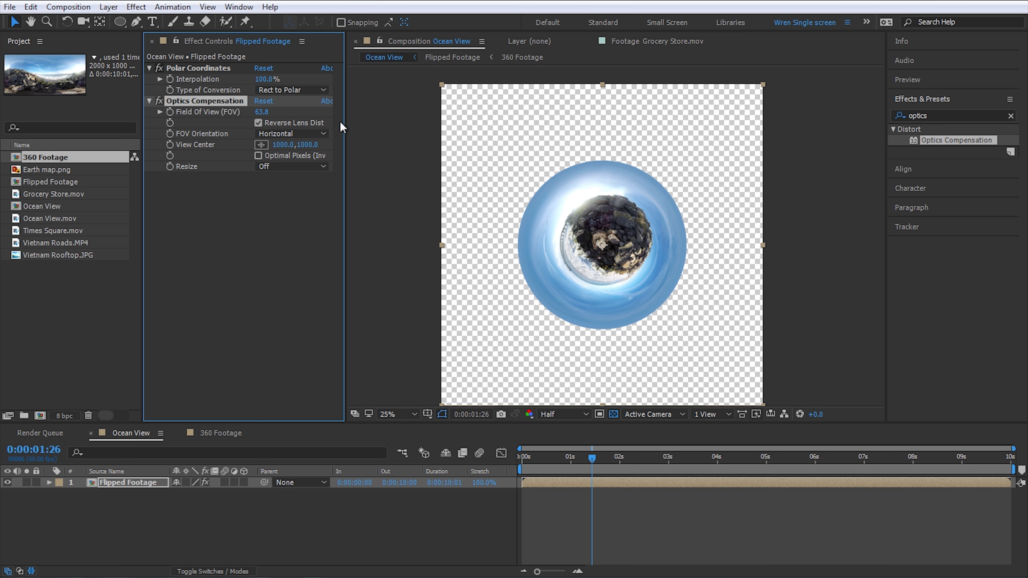
{"action": "left_click_drag", "start_coordinate": [259, 112], "coordinate": [521, 141]}
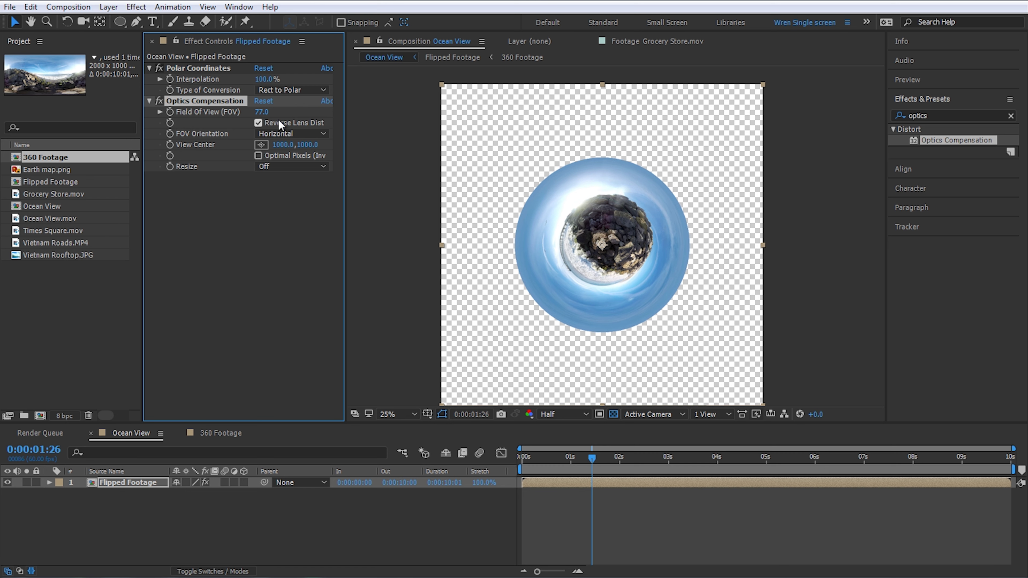
{"action": "left_click_drag", "start_coordinate": [261, 111], "coordinate": [705, 194]}
{"action": "left_click", "coordinate": [259, 113]}
{"action": "type", "text": "125"}
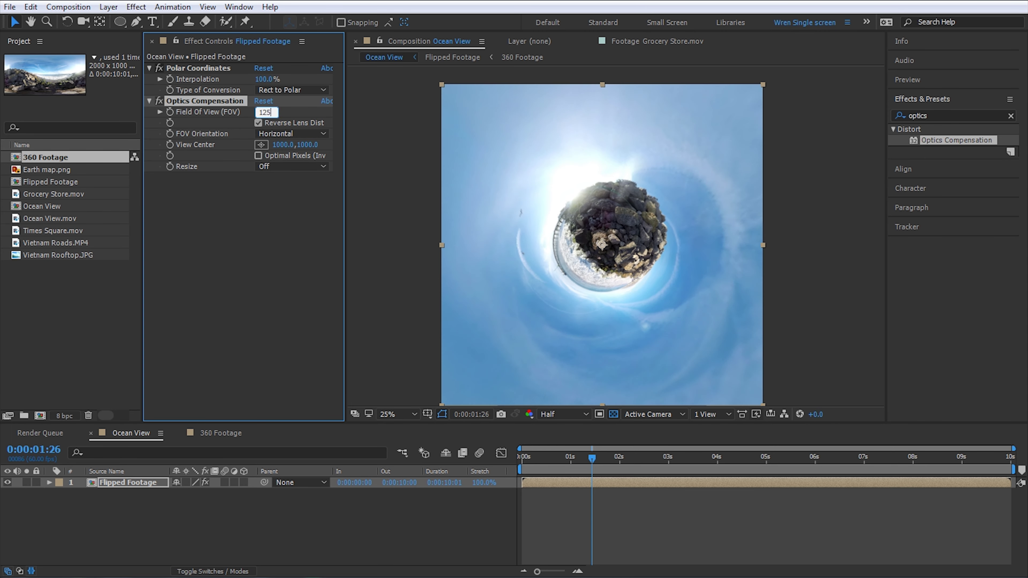
{"action": "key", "text": "Return"}
{"action": "key", "text": "comma"}
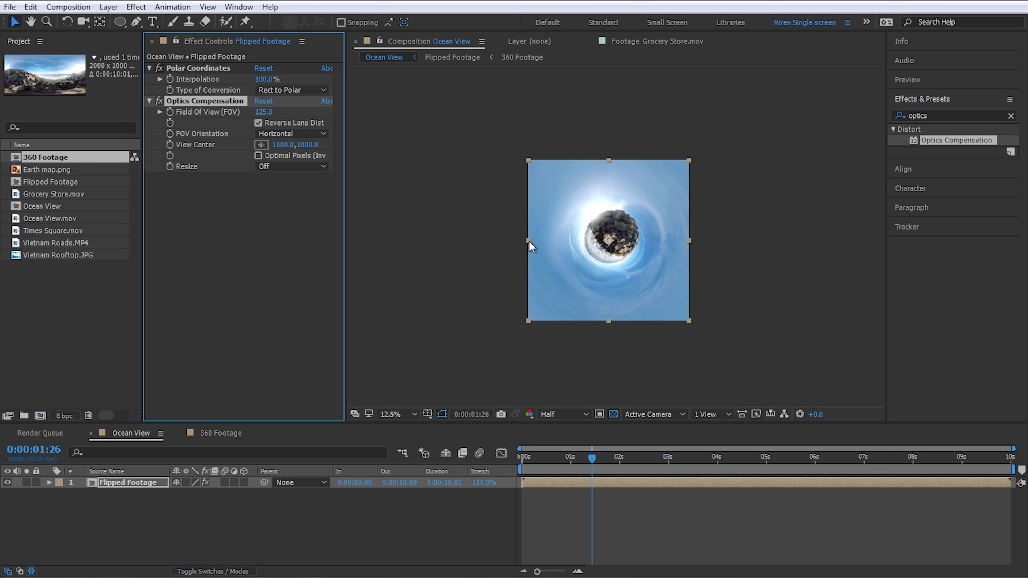
- Scale the Flipped Footage layer up and rotate it so the rocks sit below
{"action": "left_click_drag", "start_coordinate": [530, 243], "coordinate": [473, 242]}
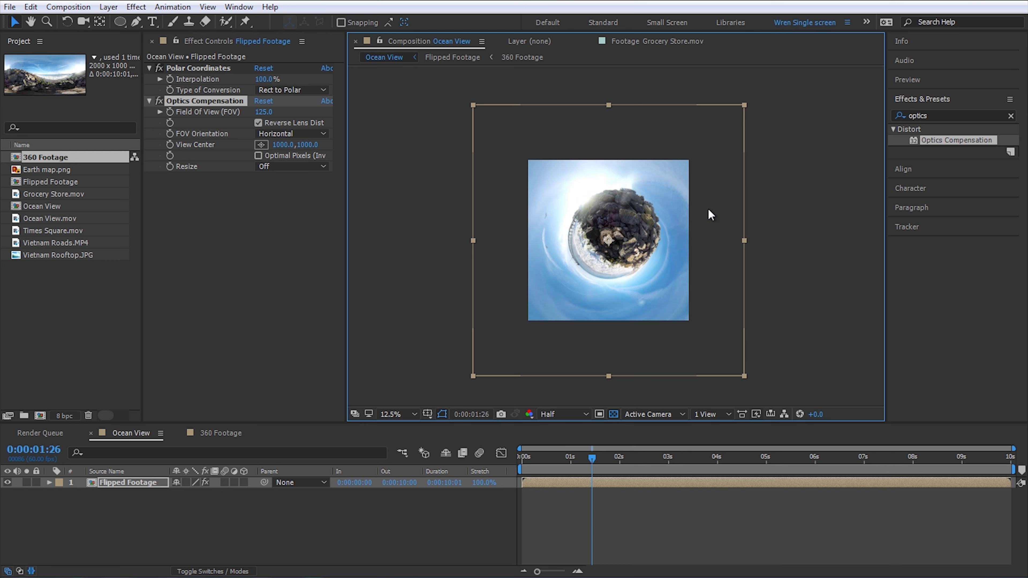
{"action": "key", "text": "w"}
{"action": "left_click_drag", "start_coordinate": [721, 198], "coordinate": [588, 358]}
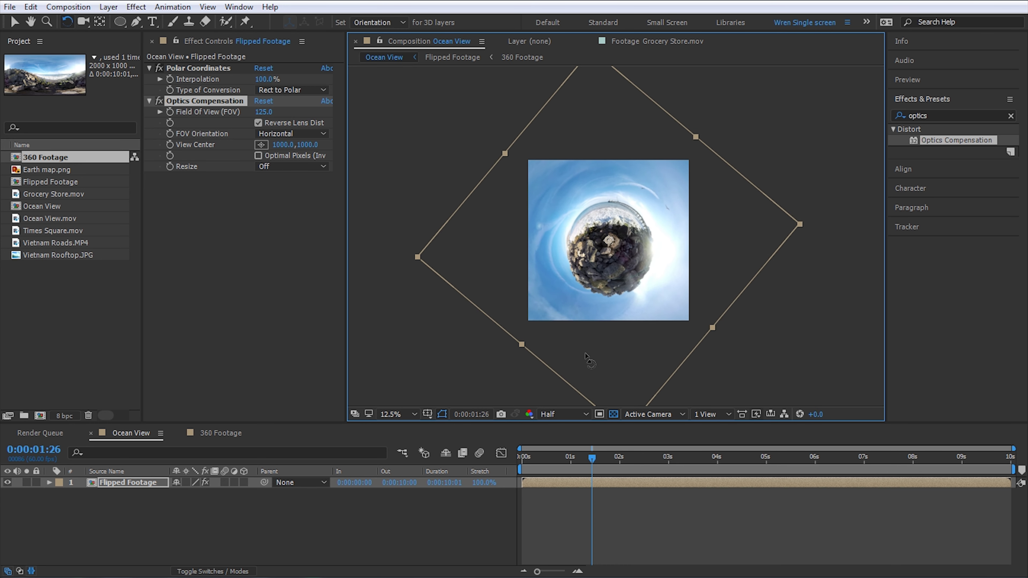
{"action": "key", "text": "v"}
{"action": "key", "text": "period"}
{"action": "key", "text": "period"}
{"action": "key", "text": "comma"}
- Preview the little planet and stop playback at 1:53
{"action": "scroll", "coordinate": [607, 277], "scroll_direction": "down", "scroll_amount": 1}
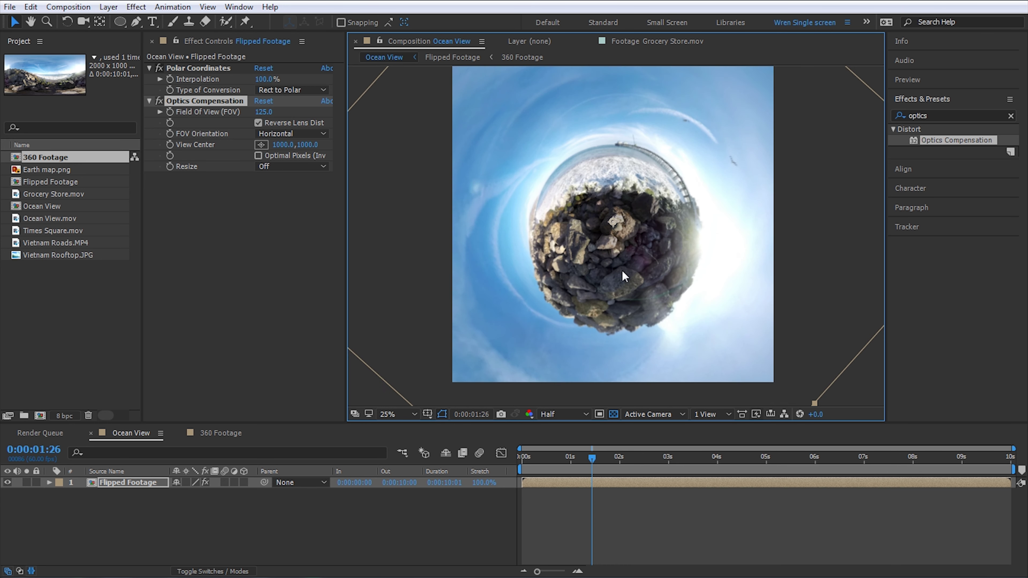
{"action": "key", "text": "space"}
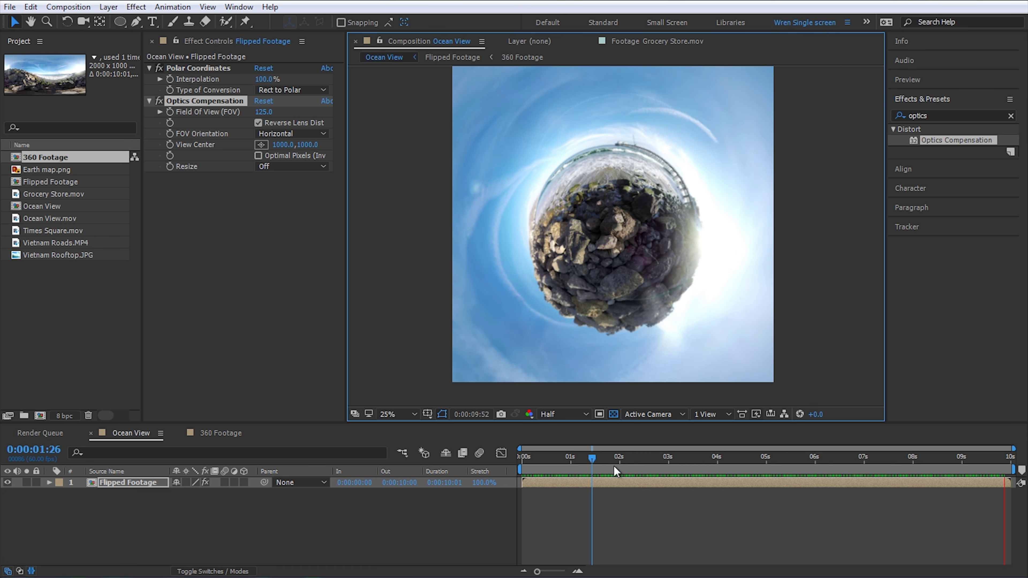
{"action": "left_click", "coordinate": [614, 457]}
{"action": "left_click_drag", "start_coordinate": [626, 277], "coordinate": [621, 262]}
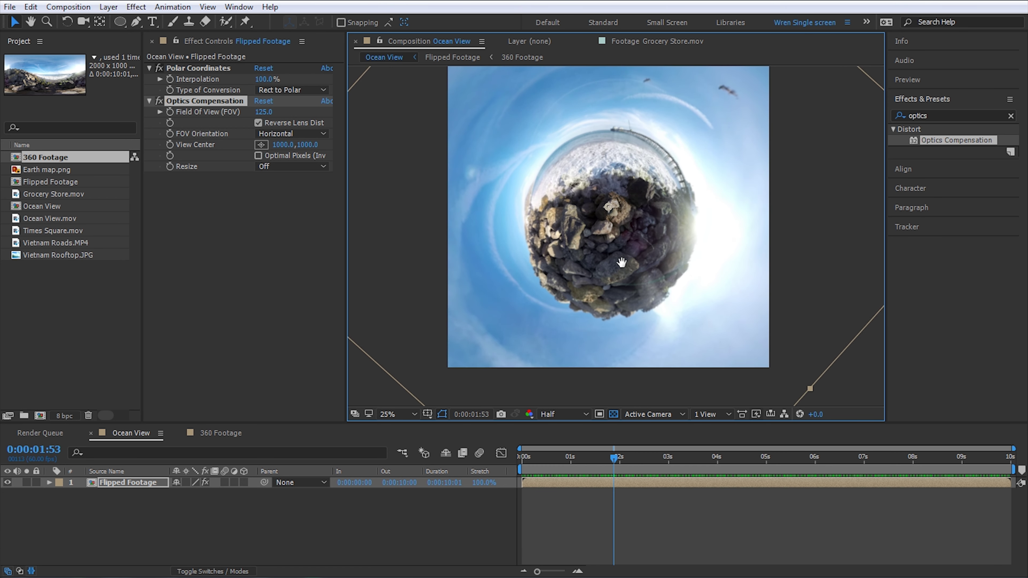
{"action": "left_click", "coordinate": [708, 488]}
{"action": "scroll", "coordinate": [630, 230], "scroll_direction": "down", "scroll_amount": 1}
- Change the Ocean View composition size to width 1920 and height 1080
{"action": "key", "text": "ctrl+k"}
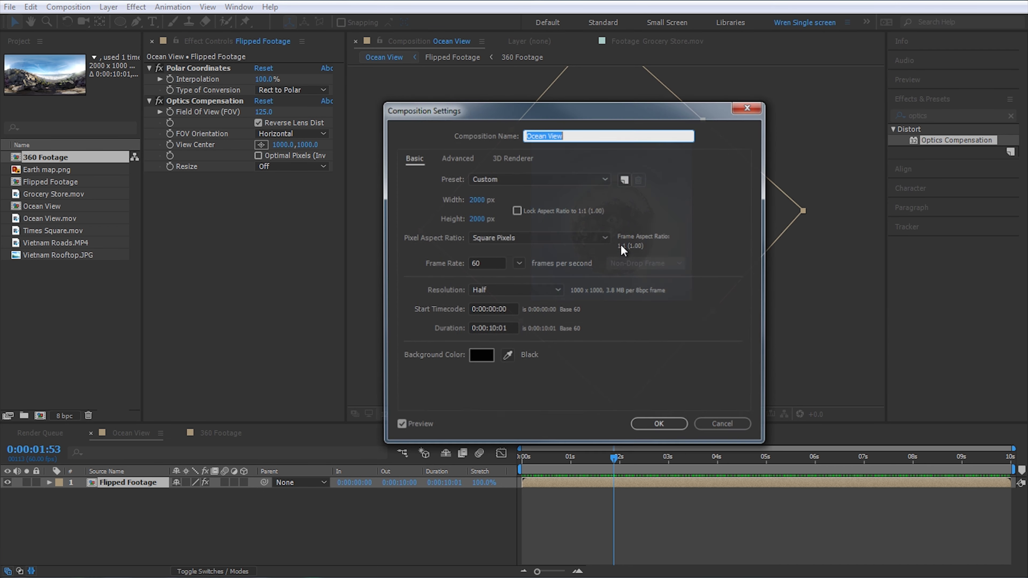
{"action": "left_click", "coordinate": [485, 199]}
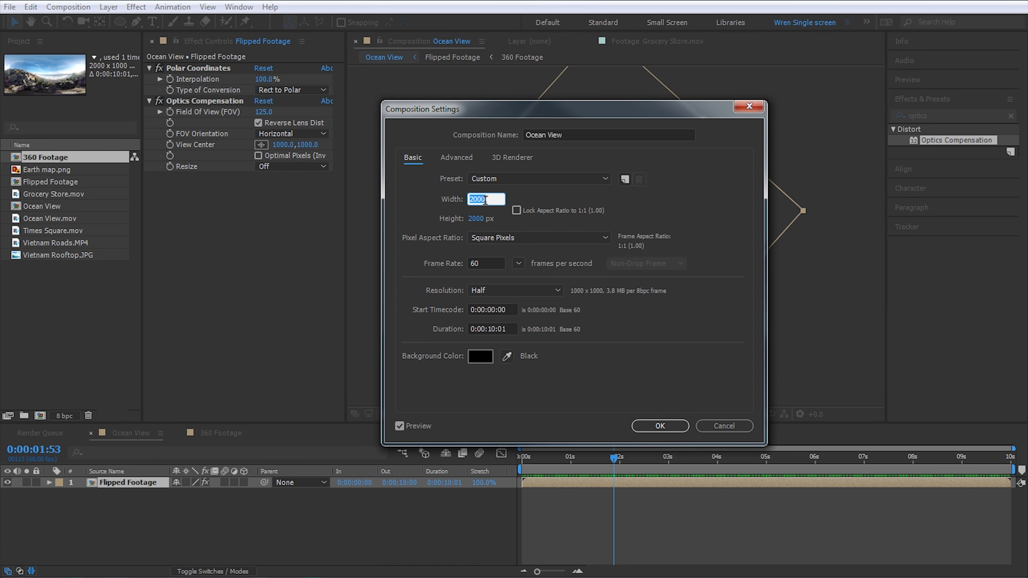
{"action": "type", "text": "1920"}
{"action": "key", "text": "Tab"}
{"action": "type", "text": "1080"}
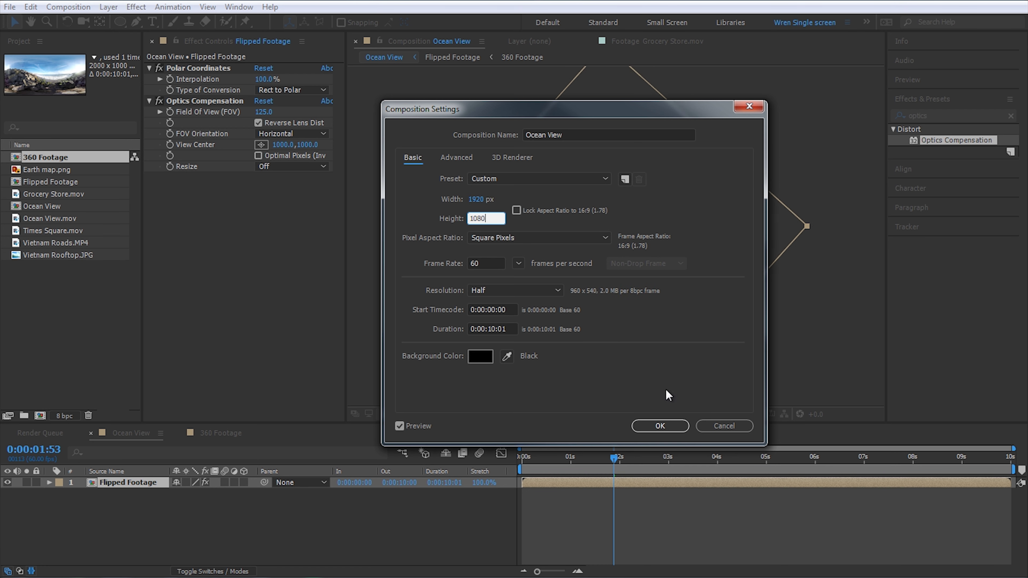
{"action": "left_click", "coordinate": [660, 425]}
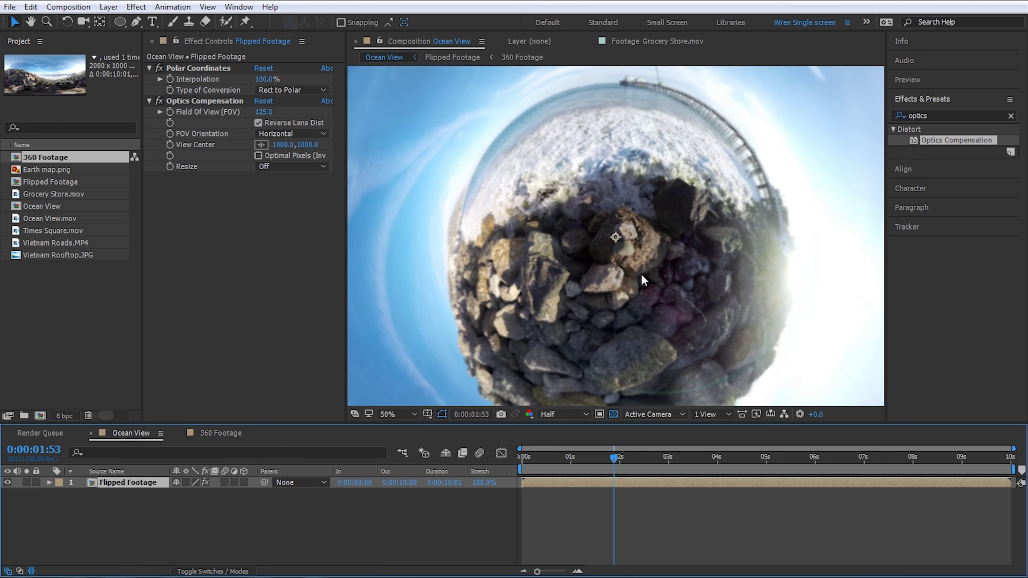
{"action": "left_click", "coordinate": [712, 322]}
{"action": "key", "text": "period"}
{"action": "key", "text": "period"}
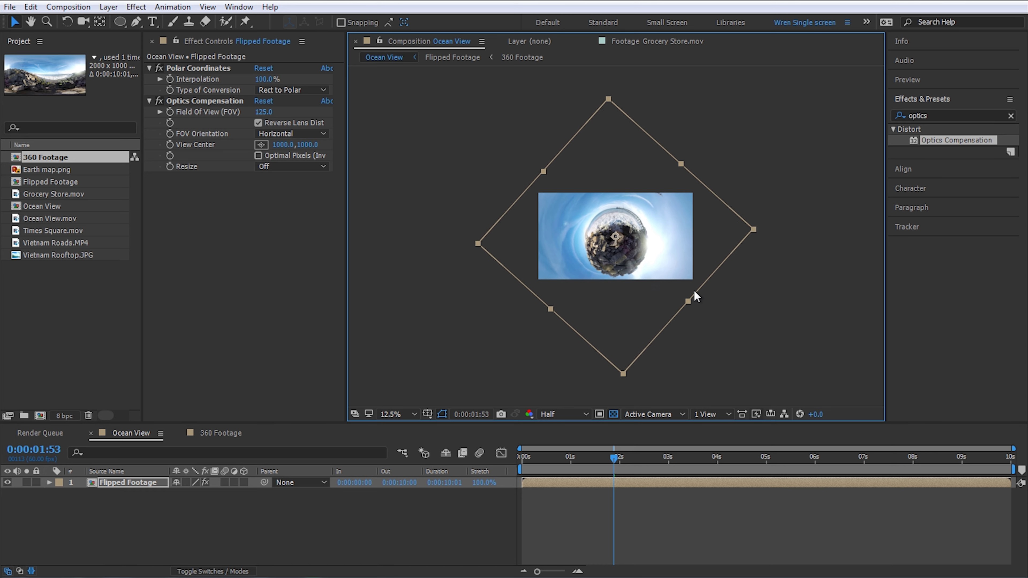
- Rotate the Flipped Footage planet layer to 178.1° in the viewer
{"action": "key", "text": "comma"}
{"action": "key", "text": "w"}
{"action": "left_click_drag", "start_coordinate": [632, 307], "coordinate": [673, 338]}
{"action": "key", "text": "v"}
- Keyframe Rotation from 178.1° at the start to 1x+18.1° at the clip's end, then scrub to check the spin
{"action": "key", "text": "r"}
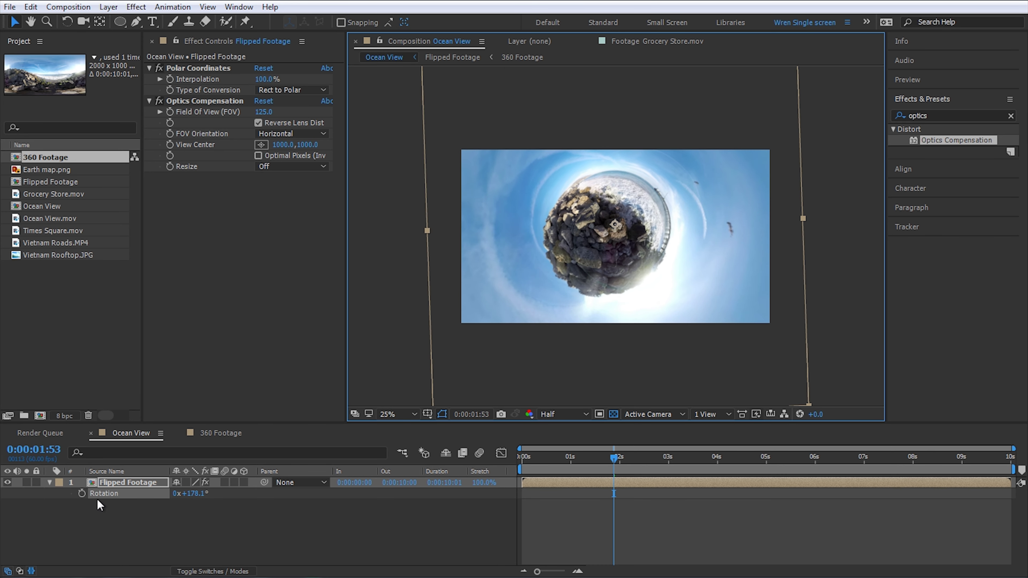
{"action": "left_click", "coordinate": [82, 493]}
{"action": "left_click_drag", "start_coordinate": [613, 493], "coordinate": [591, 494]}
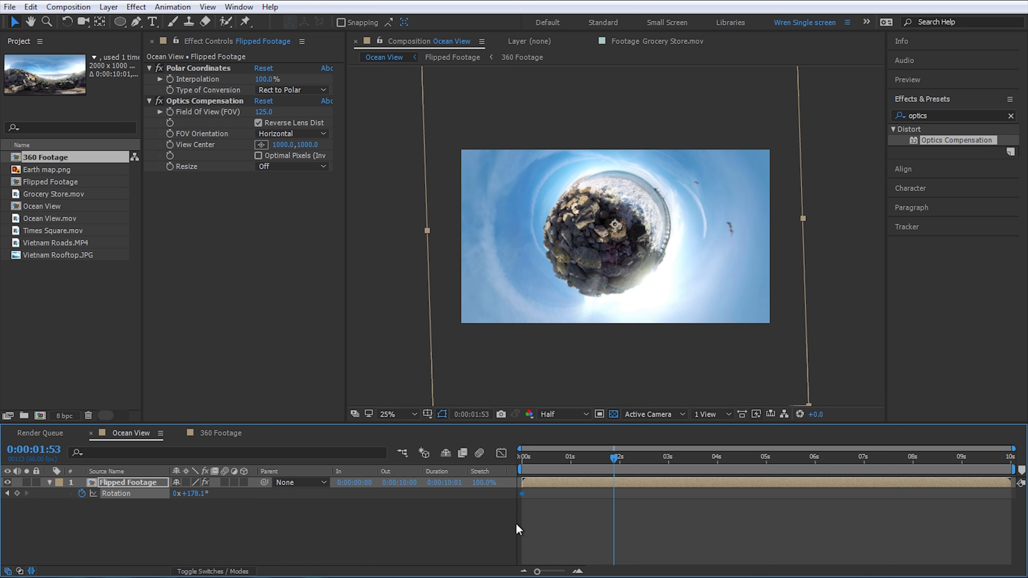
{"action": "left_click_drag", "start_coordinate": [189, 493], "coordinate": [339, 504]}
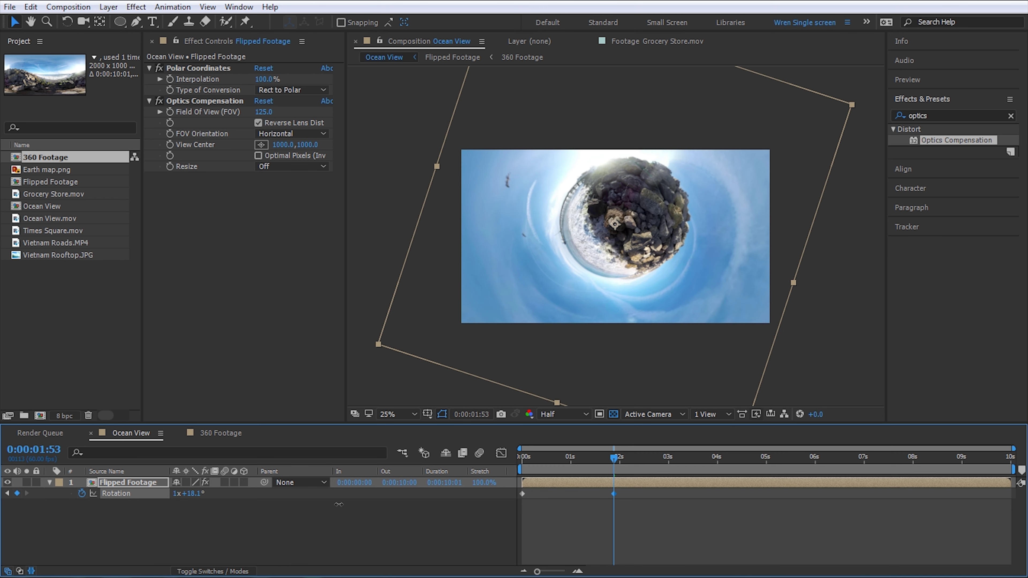
{"action": "left_click_drag", "start_coordinate": [614, 493], "coordinate": [1010, 494]}
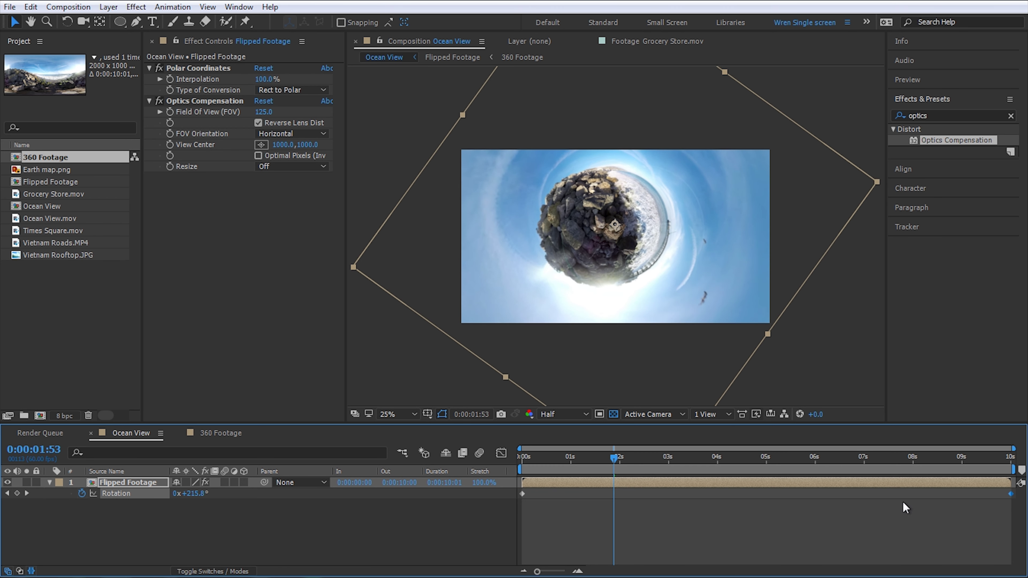
{"action": "left_click_drag", "start_coordinate": [526, 458], "coordinate": [721, 465]}
{"action": "left_click_drag", "start_coordinate": [785, 469], "coordinate": [521, 450]}
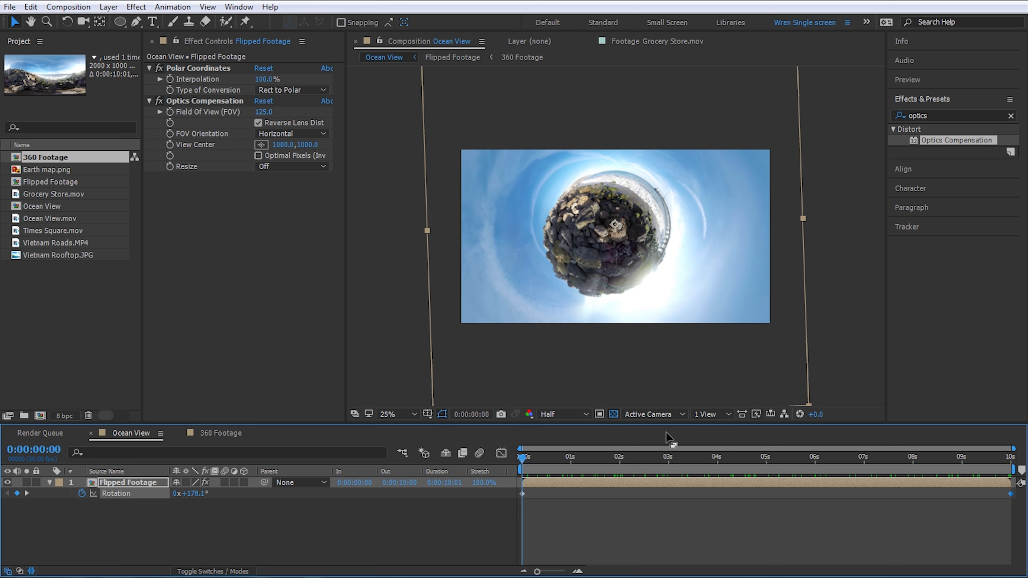
- Add Times Square.mov as the top layer in 360 Footage and hide Ocean View.mov
{"action": "left_click", "coordinate": [452, 57]}
{"action": "left_click", "coordinate": [528, 60]}
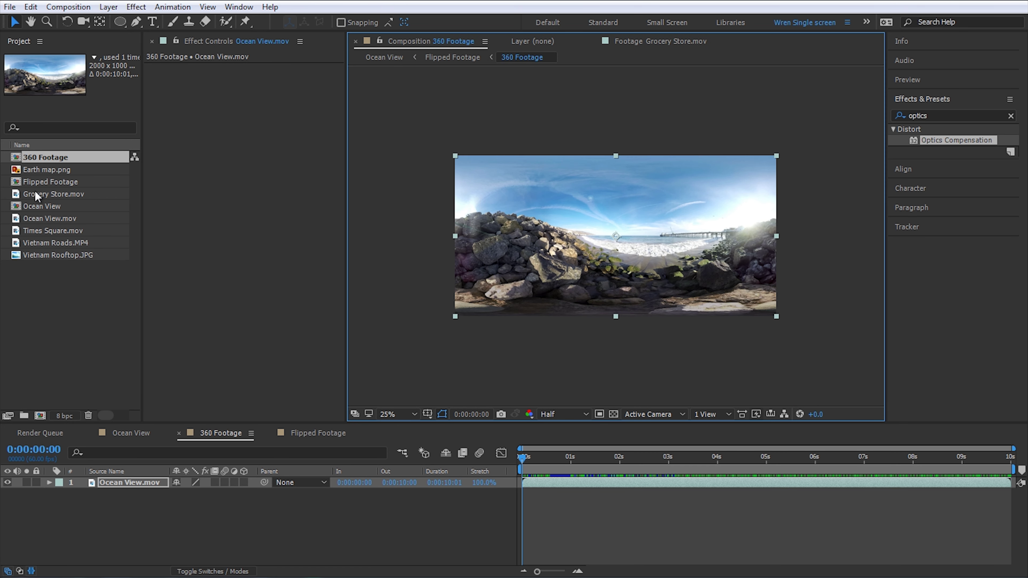
{"action": "left_click_drag", "start_coordinate": [39, 233], "coordinate": [121, 486]}
{"action": "left_click", "coordinate": [8, 493]}
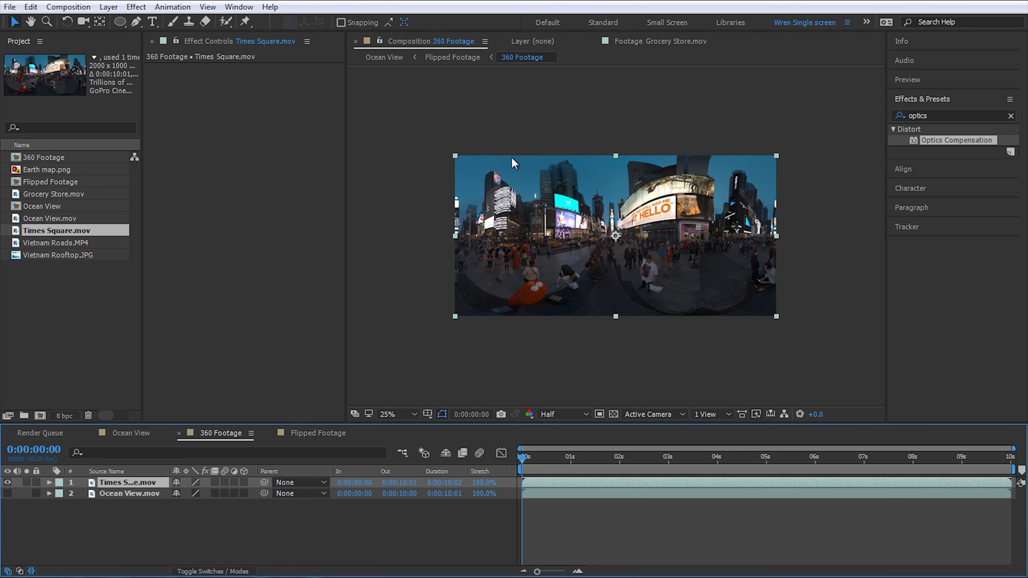
- Rotate the Times Square planet to 202.6° in Ocean View, then add Grocery Store.mov atop 360 Footage
{"action": "left_click", "coordinate": [437, 57]}
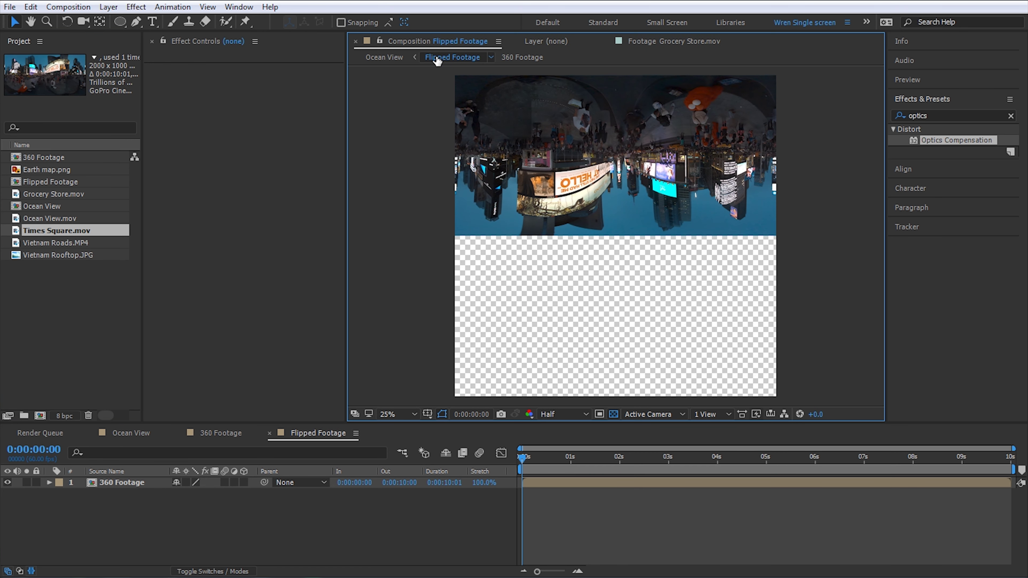
{"action": "left_click", "coordinate": [384, 59]}
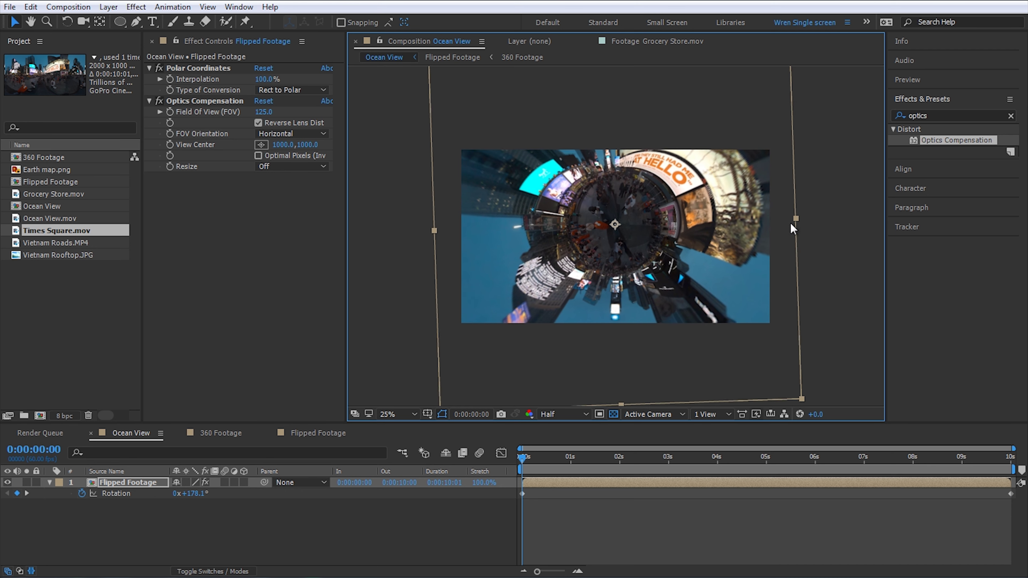
{"action": "left_click_drag", "start_coordinate": [791, 222], "coordinate": [723, 274]}
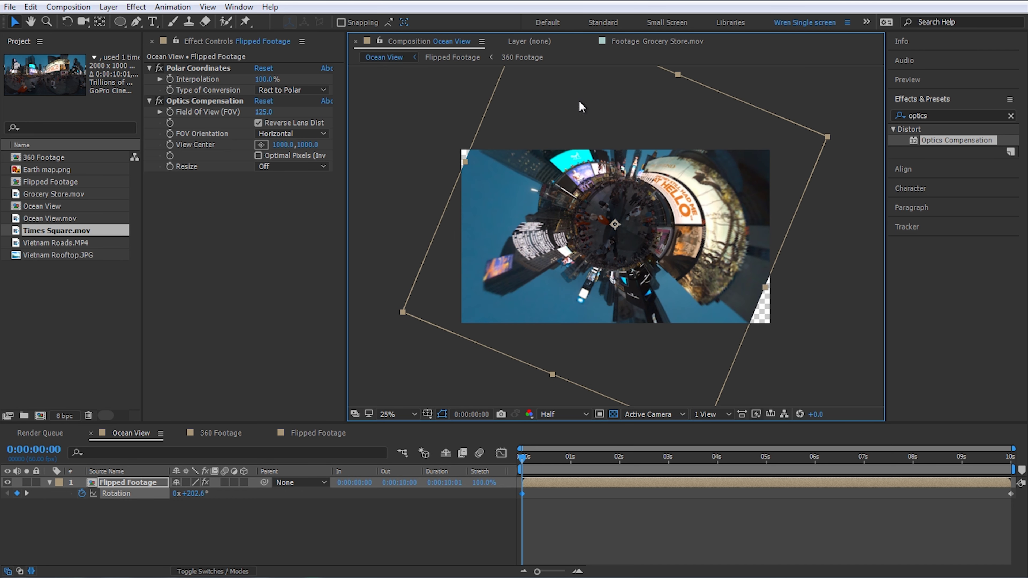
{"action": "left_click", "coordinate": [522, 57]}
{"action": "left_click_drag", "start_coordinate": [55, 196], "coordinate": [139, 483]}
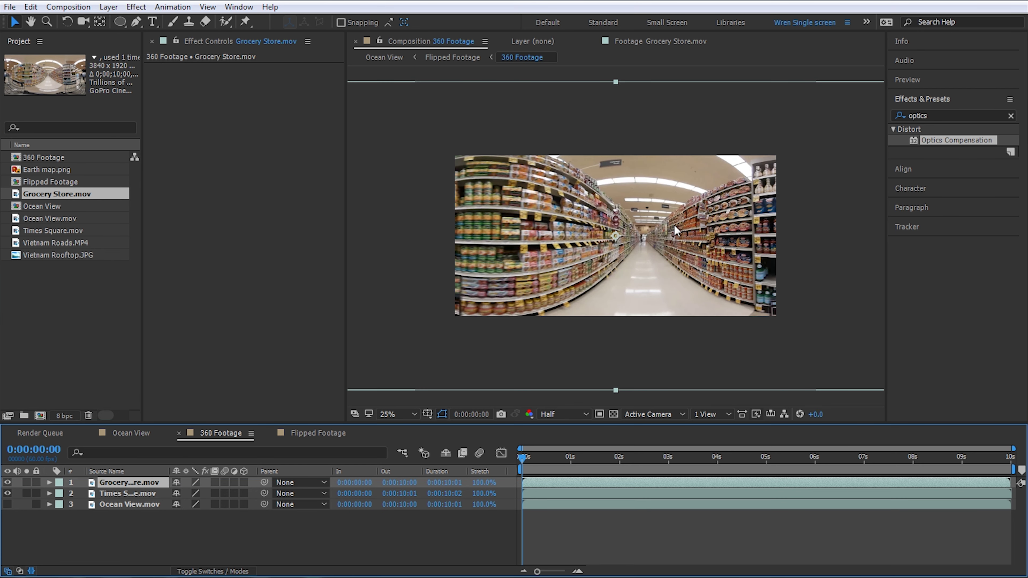
- Fit the Grocery Store layer exactly to the 360 Footage frame with Ctrl+Alt+F, then view Flipped Footage
{"action": "key", "text": "comma"}
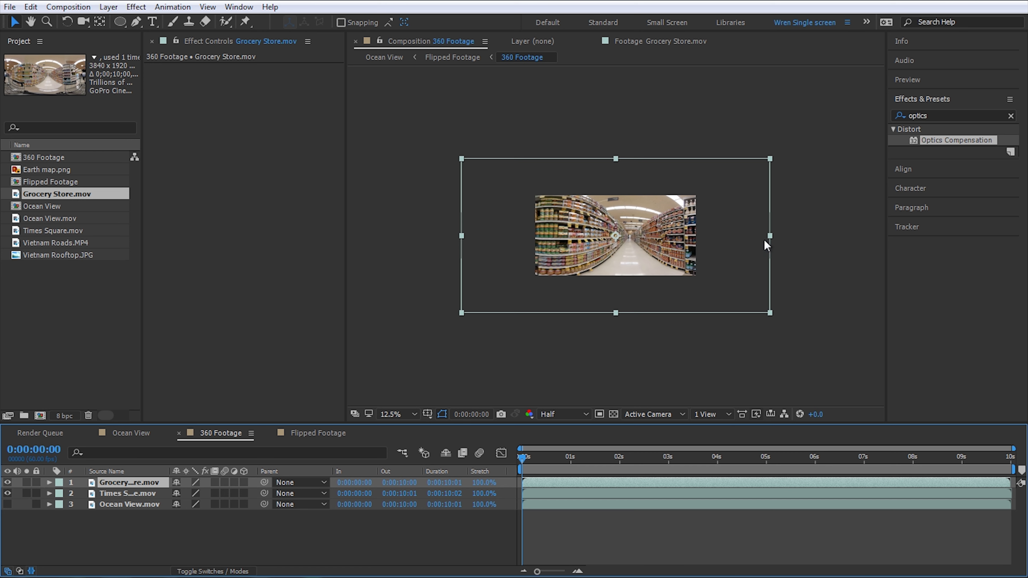
{"action": "left_click_drag", "start_coordinate": [770, 235], "coordinate": [700, 244]}
{"action": "key", "text": "period"}
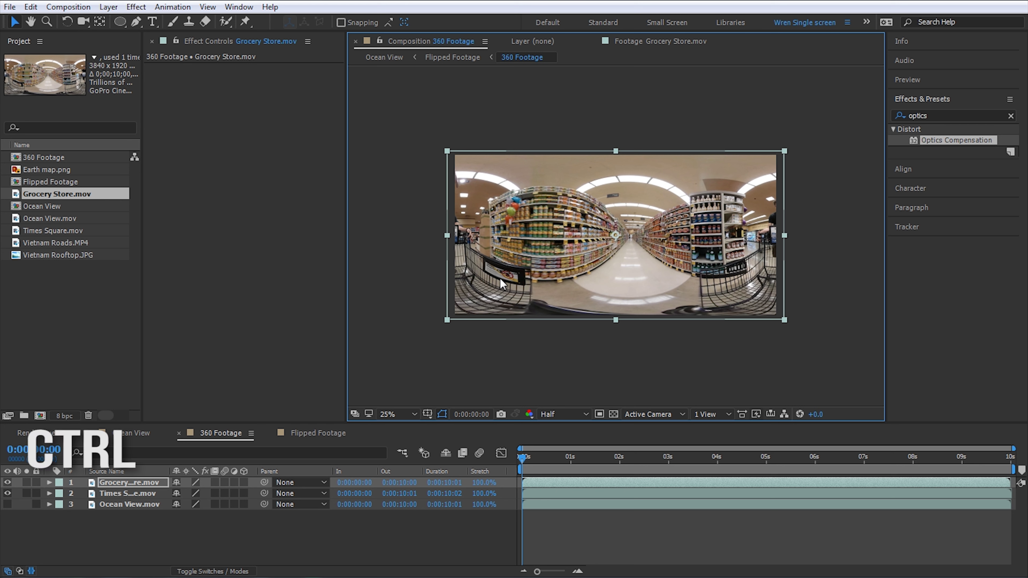
{"action": "key", "text": "ctrl+alt+f"}
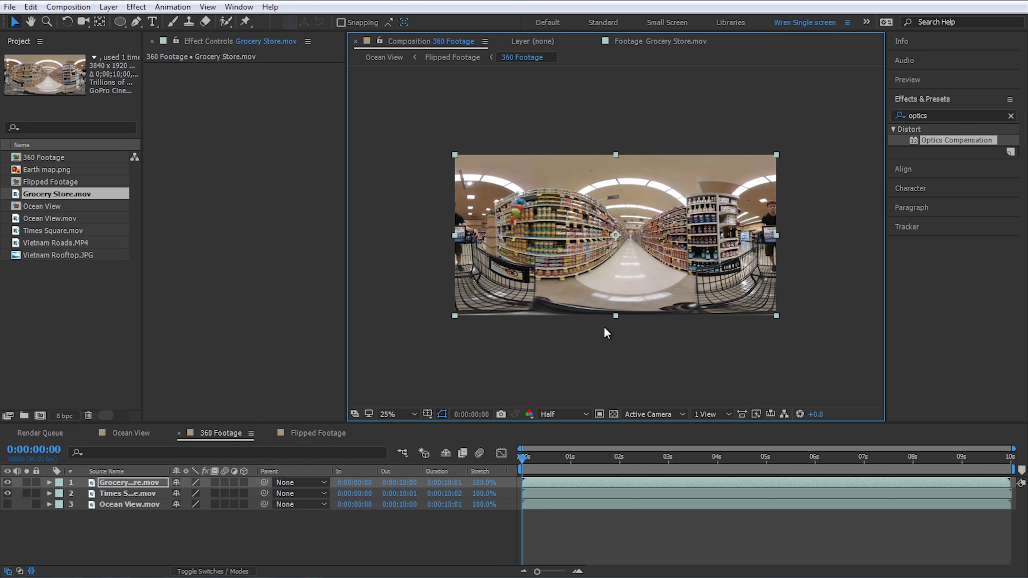
{"action": "left_click_drag", "start_coordinate": [773, 316], "coordinate": [732, 415]}
{"action": "key", "text": "ctrl+alt+f"}
{"action": "left_click", "coordinate": [465, 57]}
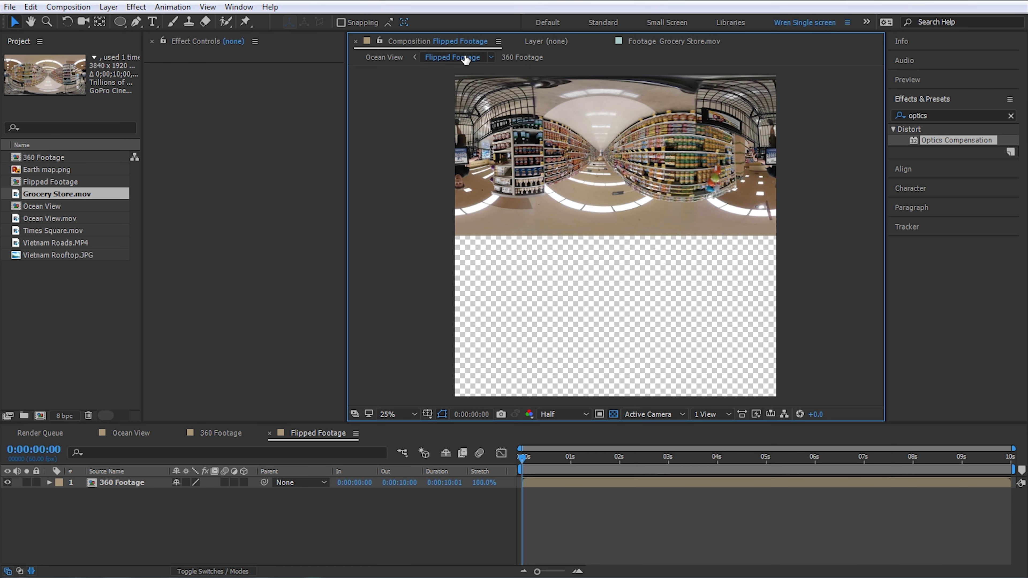
- Rotate the grocery little planet in Ocean View to 270.2° and scale it up
{"action": "left_click", "coordinate": [393, 58]}
{"action": "key", "text": "w"}
{"action": "left_click_drag", "start_coordinate": [746, 237], "coordinate": [745, 358]}
{"action": "key", "text": "v"}
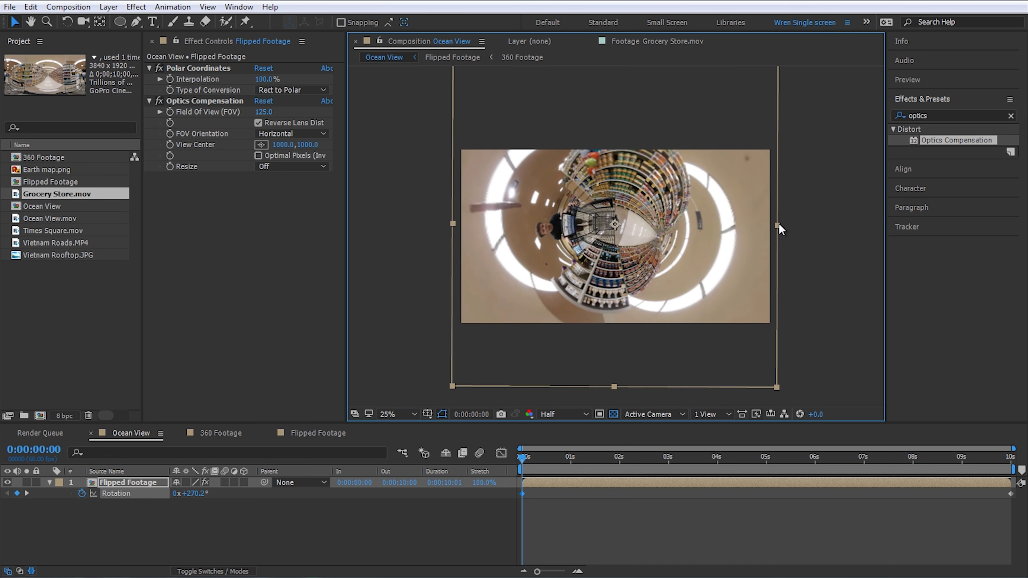
{"action": "mouse_move", "coordinate": [778, 224]}
{"action": "left_mouse_down"}
{"action": "mouse_move", "coordinate": [797, 216]}
{"action": "mouse_move", "coordinate": [773, 236]}
{"action": "left_mouse_up"}
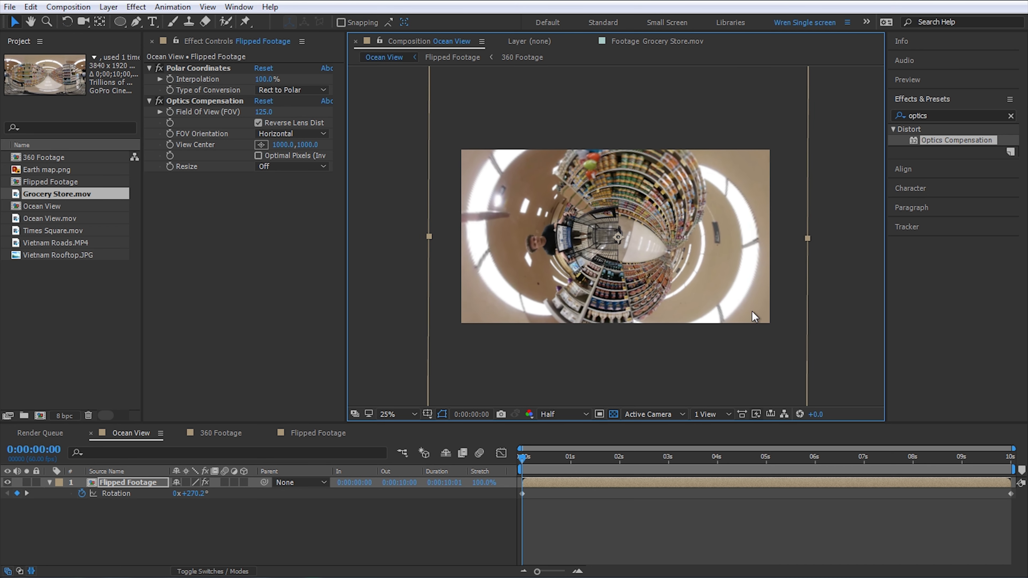
- Preview the planet and remove its Rotation keyframes
{"action": "key", "text": "space"}
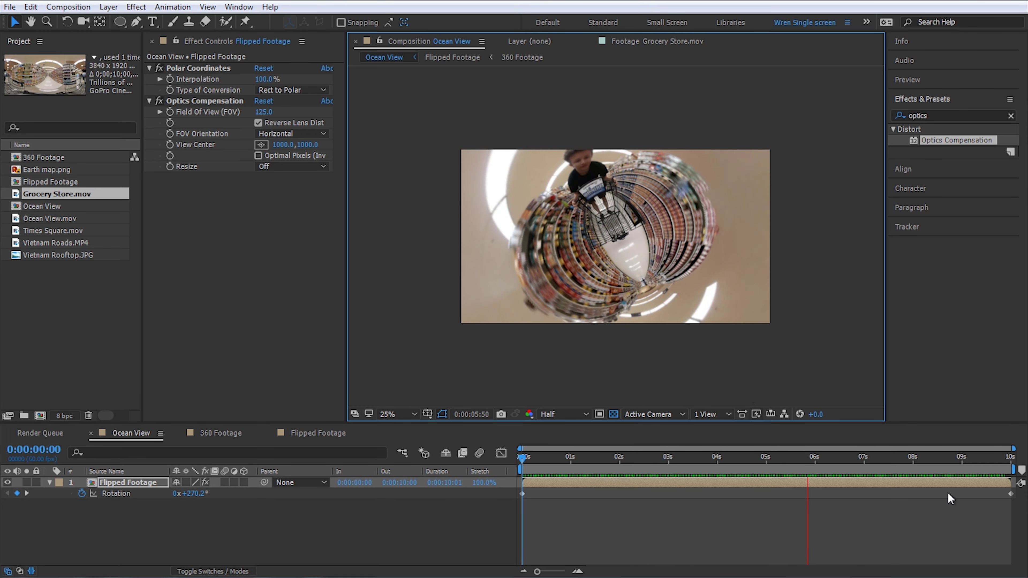
{"action": "left_click", "coordinate": [82, 493]}
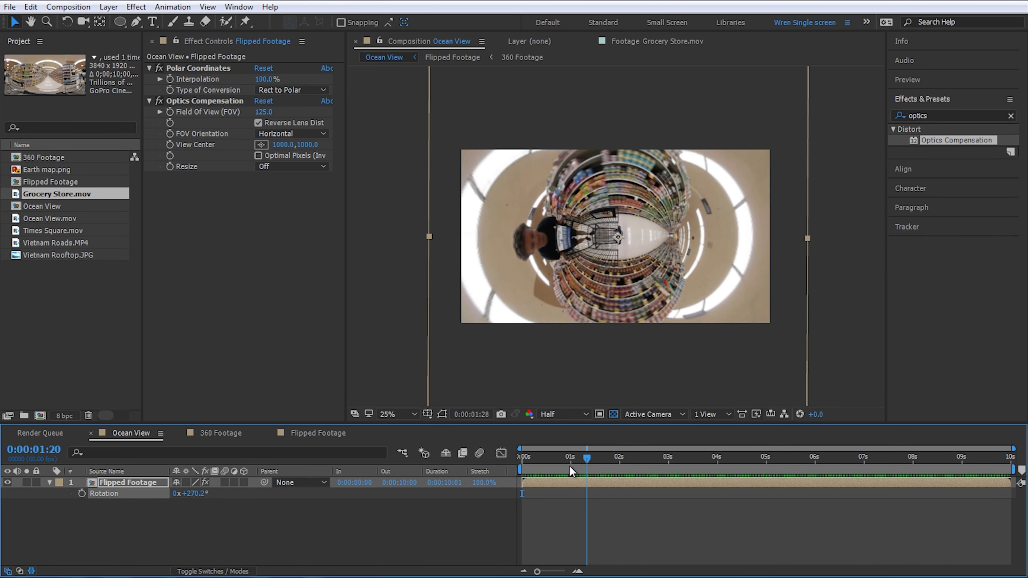
{"action": "key", "text": "space"}
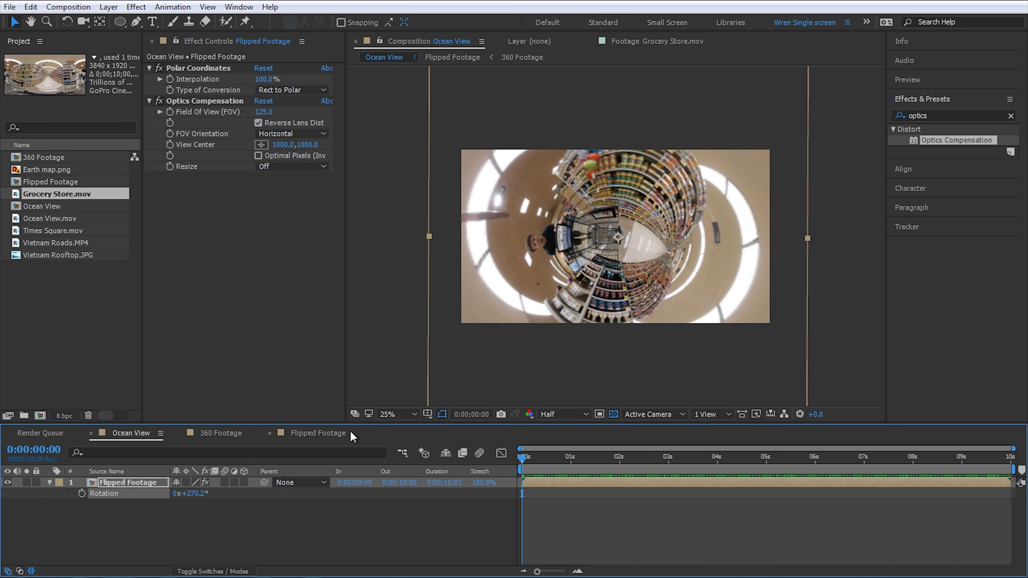
{"action": "left_click", "coordinate": [340, 433]}
- Add Earth map.png atop 360 Footage, fit it to the frame, and shrink the Earth planet slightly in Ocean View
{"action": "left_click", "coordinate": [220, 433]}
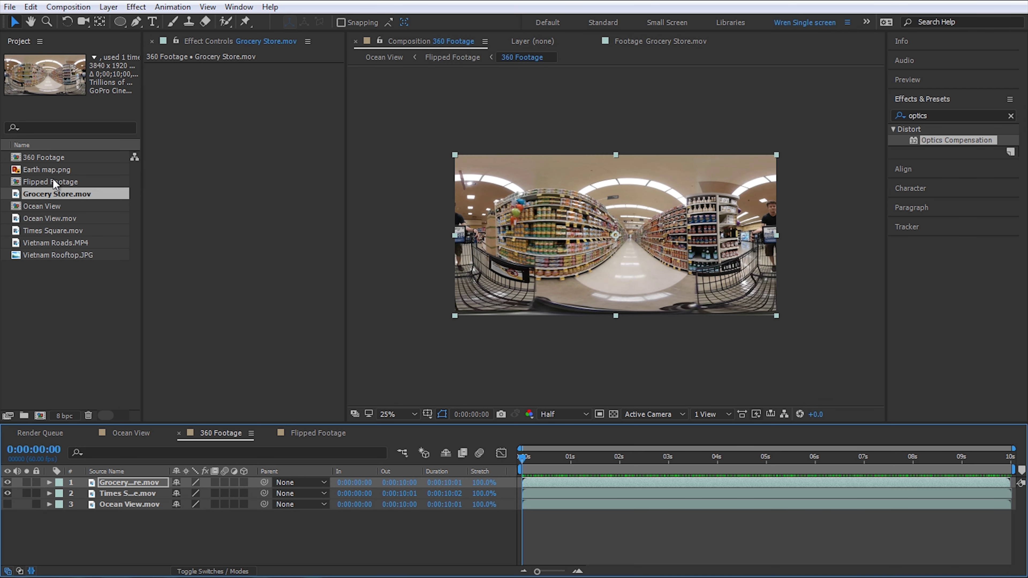
{"action": "left_click_drag", "start_coordinate": [35, 174], "coordinate": [597, 235]}
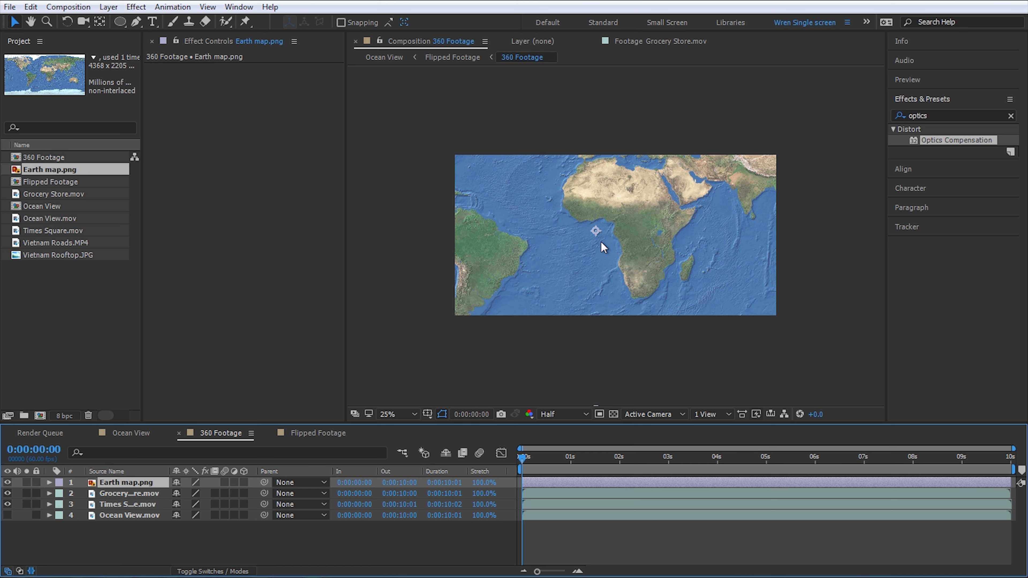
{"action": "key", "text": "ctrl+alt+f"}
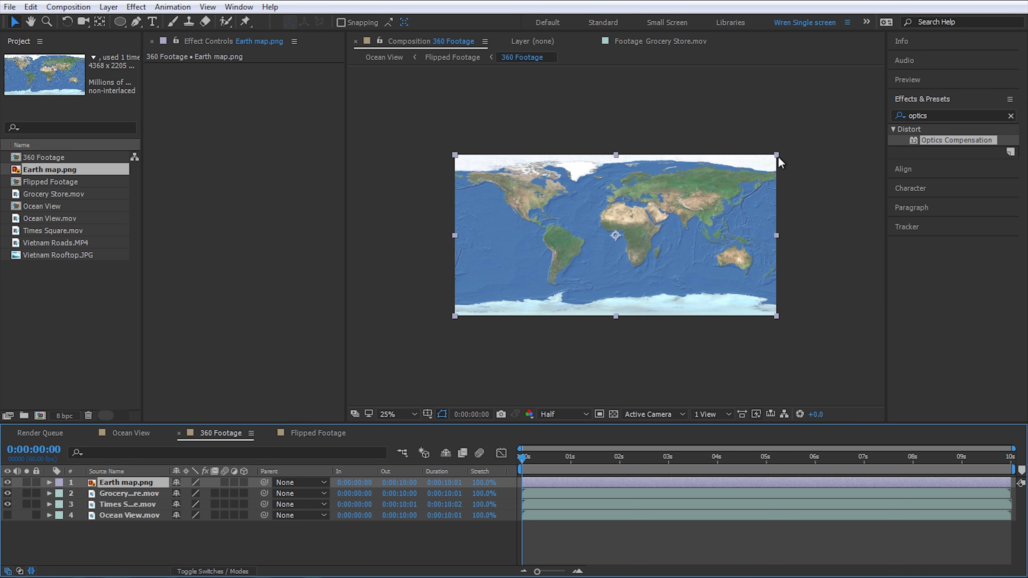
{"action": "left_click", "coordinate": [380, 60]}
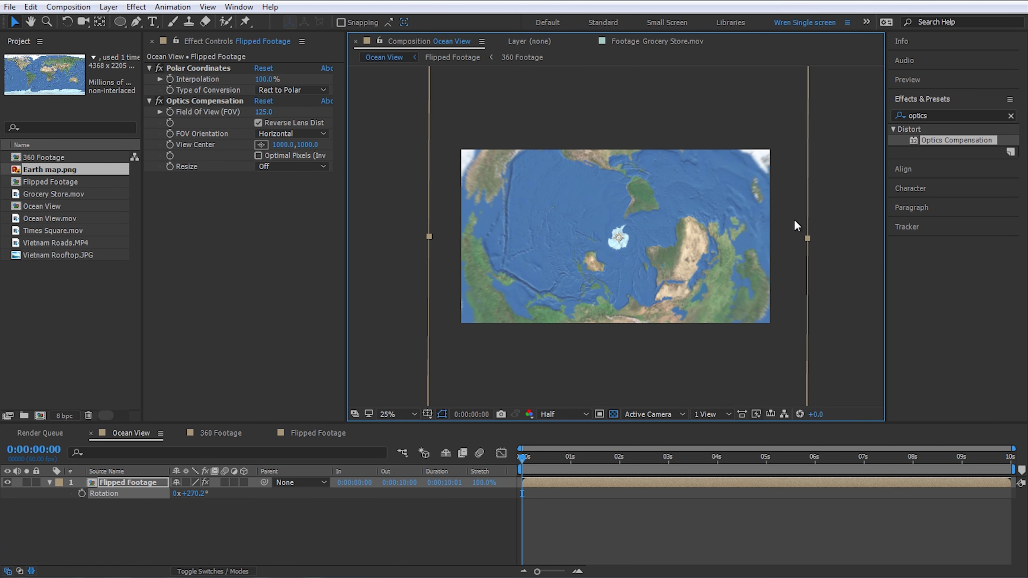
{"action": "left_click_drag", "start_coordinate": [805, 237], "coordinate": [795, 246]}
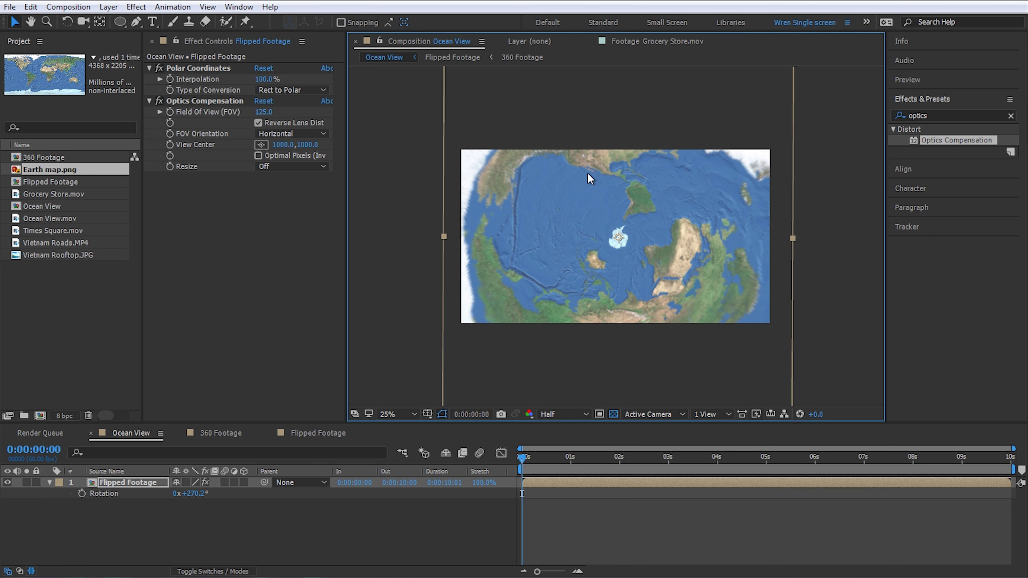
- Rotate the 360 Footage layer 180° in Flipped Footage so the map is upright
{"action": "left_click", "coordinate": [220, 433]}
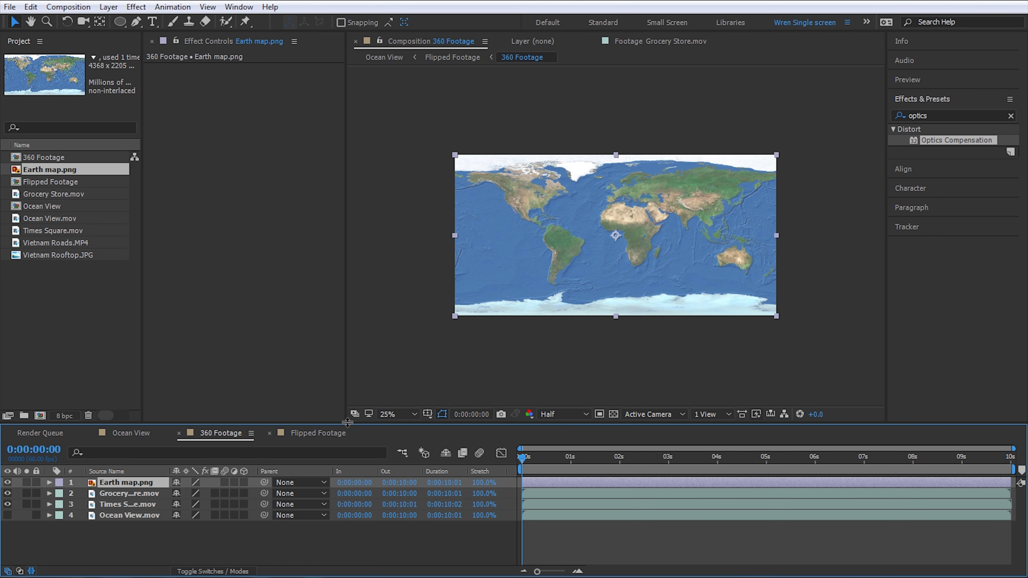
{"action": "left_click", "coordinate": [318, 433]}
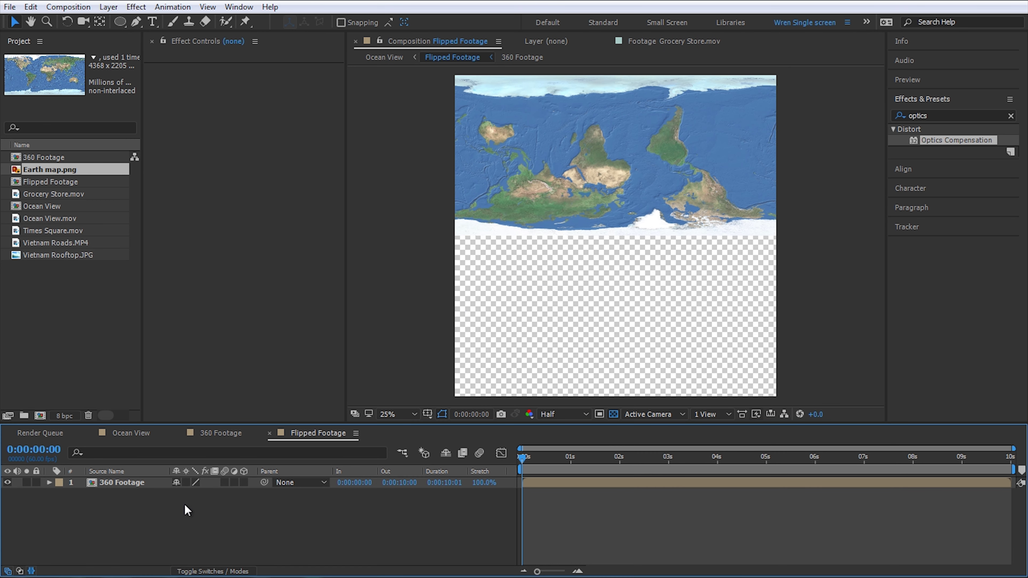
{"action": "left_click", "coordinate": [121, 482]}
{"action": "key", "text": "w"}
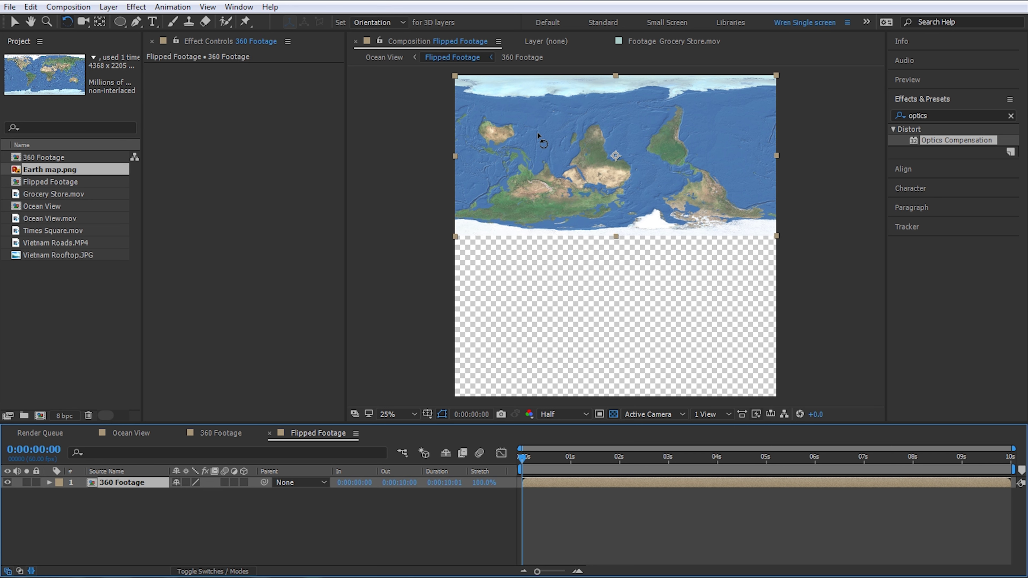
{"action": "left_click_drag", "start_coordinate": [539, 138], "coordinate": [696, 186]}
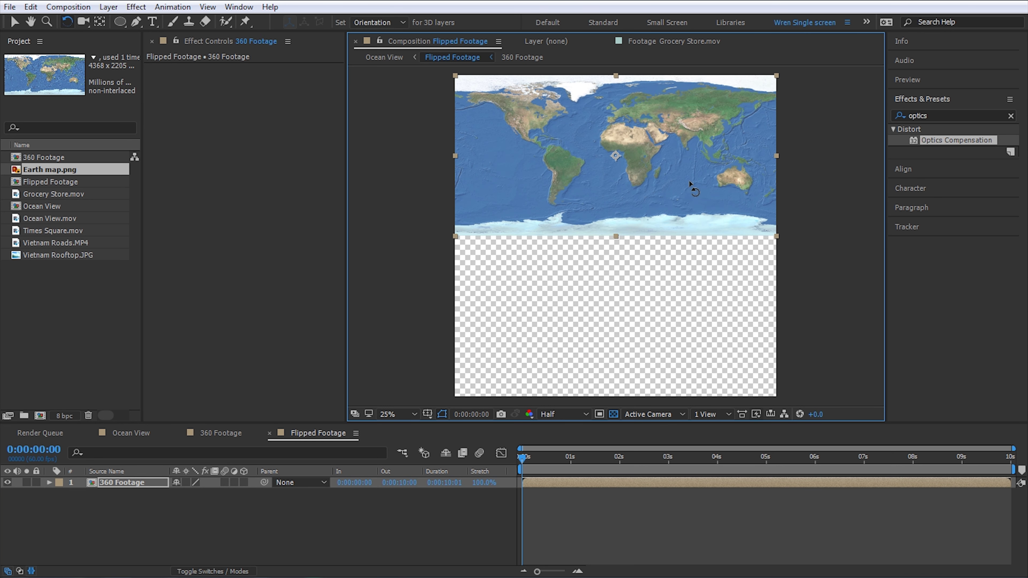
- Reposition the Earth planet in Ocean View so the polar ice sits near the centre
{"action": "left_click", "coordinate": [384, 57]}
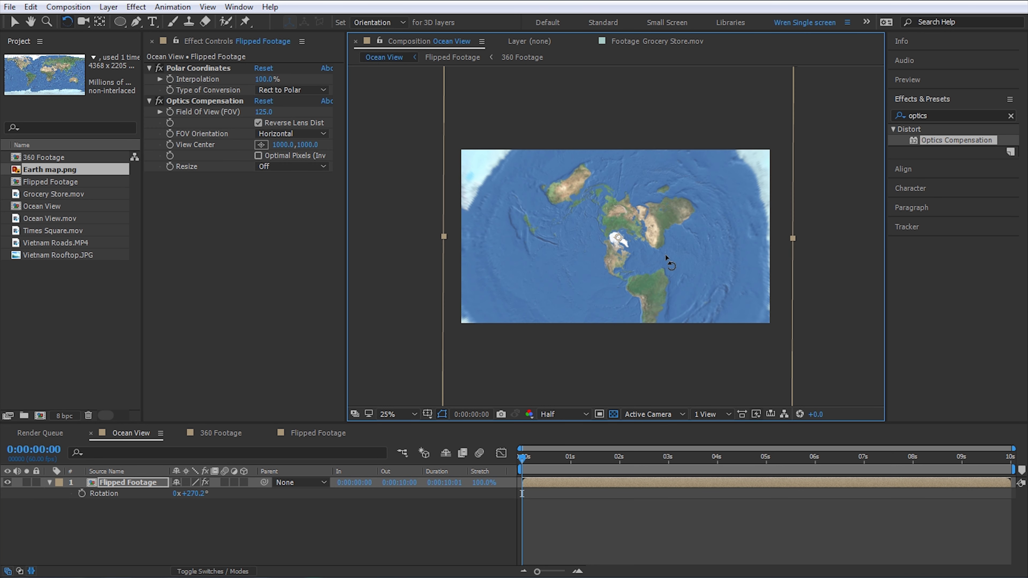
{"action": "key", "text": "v"}
{"action": "left_click", "coordinate": [204, 101]}
{"action": "left_click_drag", "start_coordinate": [718, 267], "coordinate": [705, 252]}
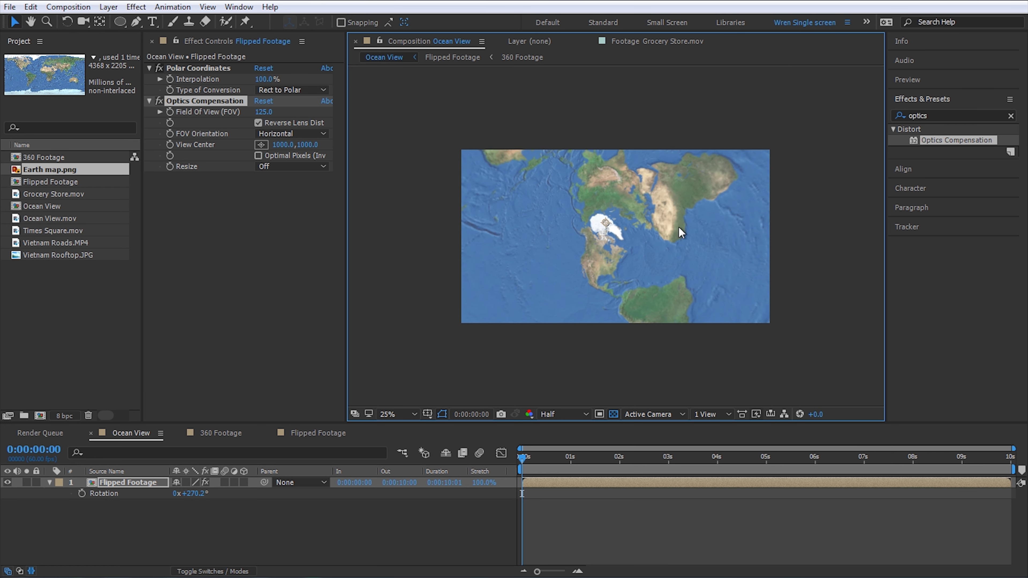
{"action": "left_click_drag", "start_coordinate": [678, 227], "coordinate": [672, 278]}
{"action": "scroll", "coordinate": [615, 245], "scroll_direction": "down", "scroll_amount": 2}
{"action": "scroll", "coordinate": [614, 246], "scroll_direction": "up", "scroll_amount": 4}
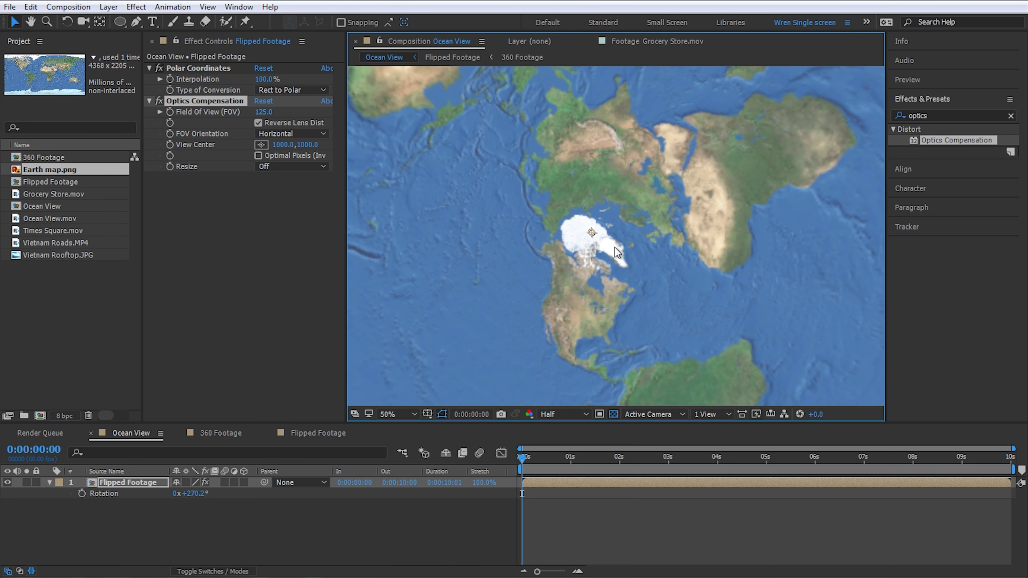
{"action": "scroll", "coordinate": [704, 298], "scroll_direction": "down", "scroll_amount": 2}
{"action": "scroll", "coordinate": [704, 299], "scroll_direction": "up", "scroll_amount": 2}
{"action": "scroll", "coordinate": [581, 290], "scroll_direction": "down", "scroll_amount": 2}
- Close the 360 Footage and Ocean View composition timelines
{"action": "left_click", "coordinate": [318, 432]}
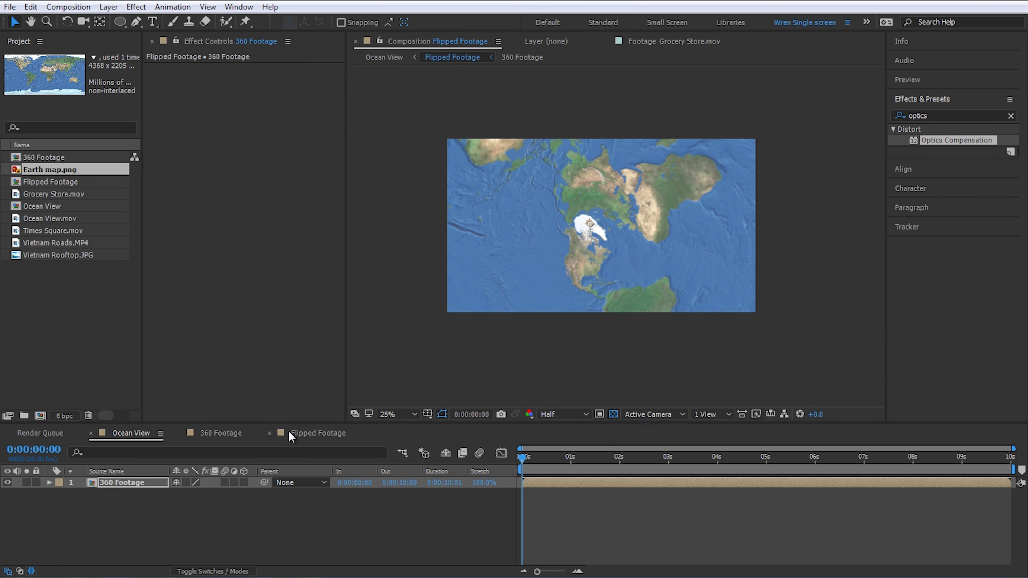
{"action": "left_click", "coordinate": [220, 433]}
{"action": "left_click", "coordinate": [179, 433]}
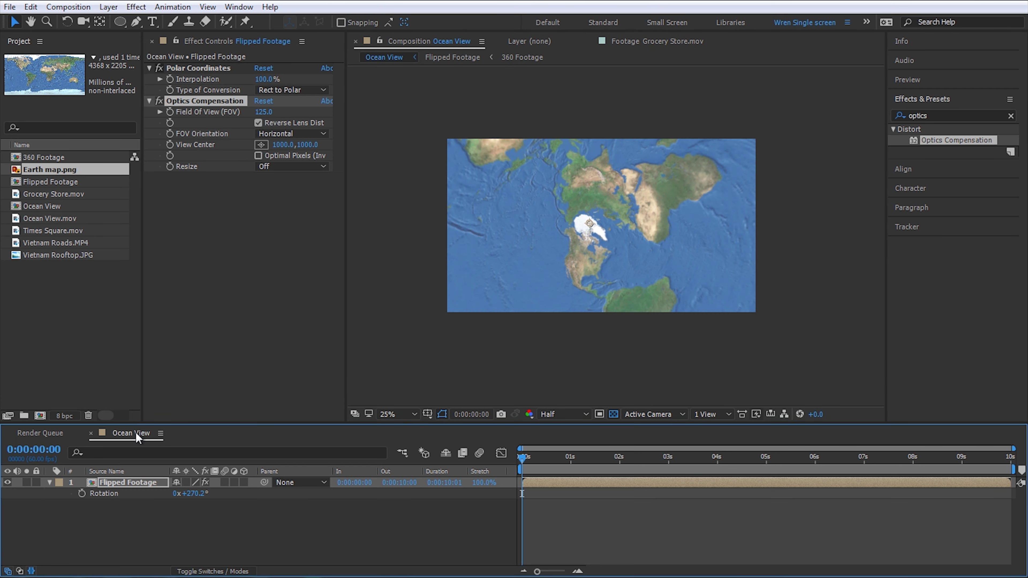
{"action": "left_click", "coordinate": [90, 433]}
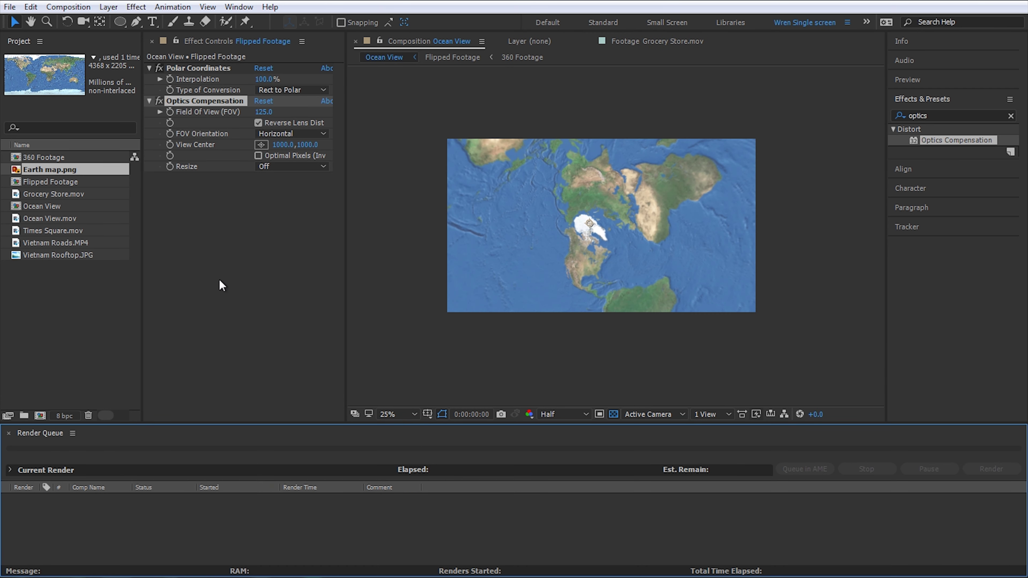
{"action": "left_click", "coordinate": [68, 279]}
- Create a 3840 × 1920 Vietnam Roads comp from Vietnam Roads.MP4 and bring up Composition Settings
{"action": "left_click_drag", "start_coordinate": [60, 243], "coordinate": [40, 415]}
{"action": "scroll", "coordinate": [613, 367], "scroll_direction": "down", "scroll_amount": 2}
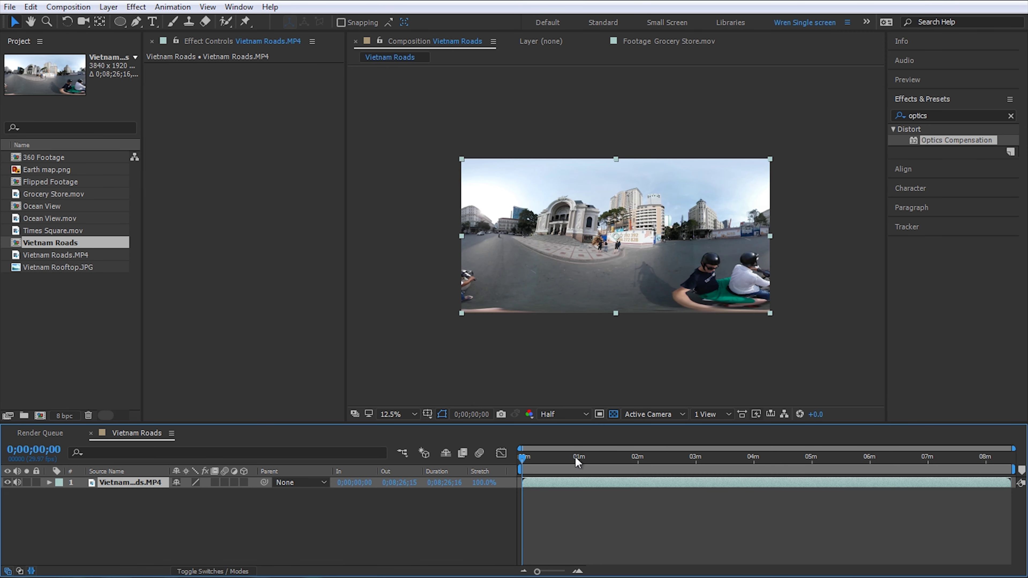
{"action": "left_click_drag", "start_coordinate": [574, 457], "coordinate": [663, 472]}
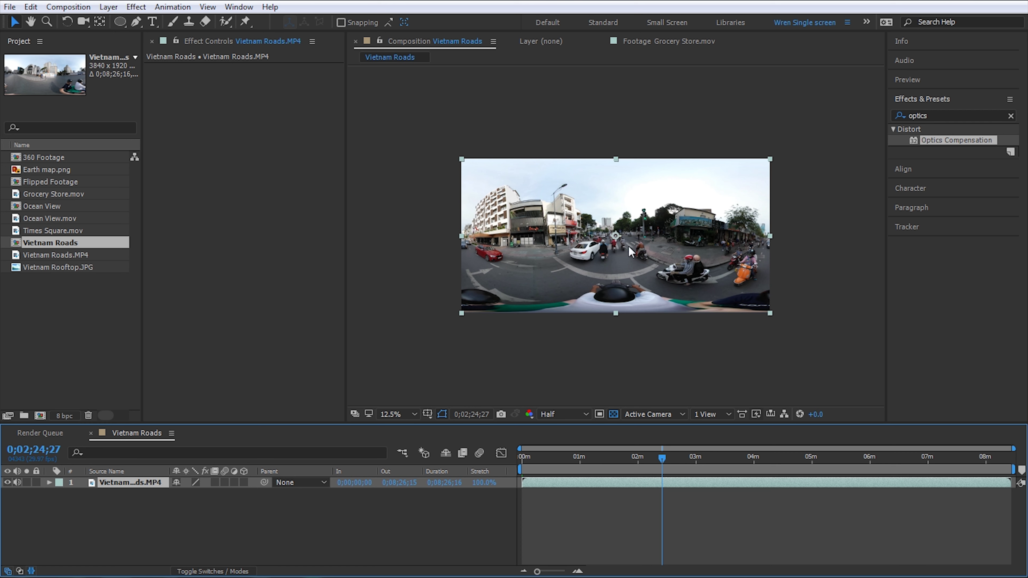
{"action": "key", "text": "Home"}
{"action": "left_click", "coordinate": [684, 286]}
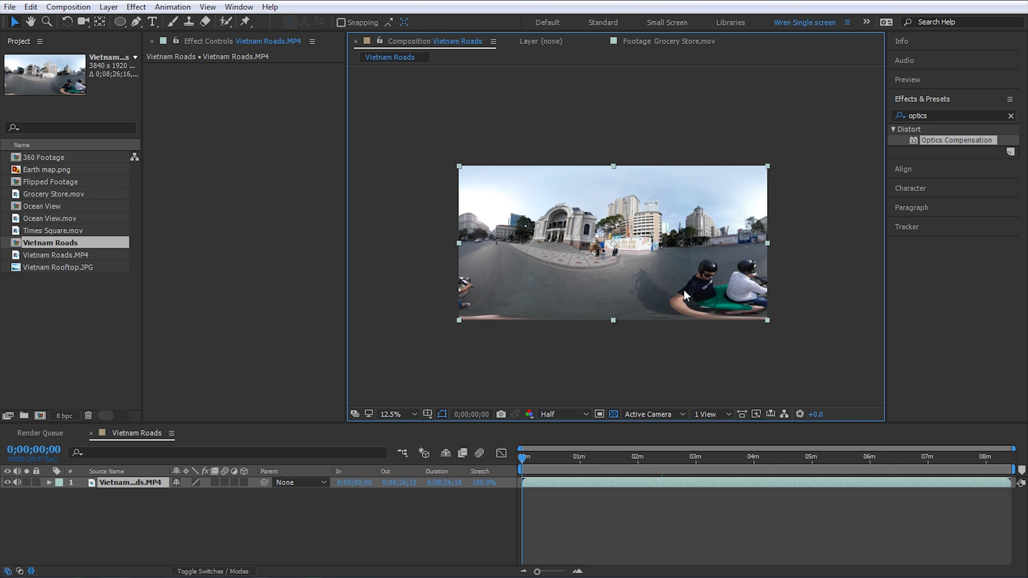
{"action": "key", "text": "ctrl+k"}
- Set the composition height to 3840 for a square 3840 × 3840 comp
{"action": "double_click", "coordinate": [480, 217]}
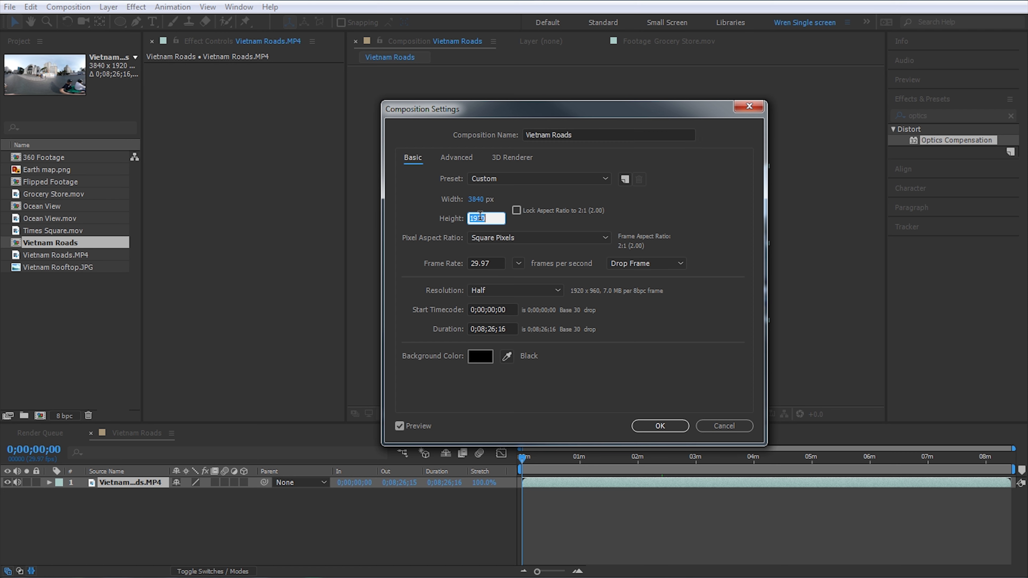
{"action": "type", "text": "3840"}
{"action": "key", "text": "Return"}
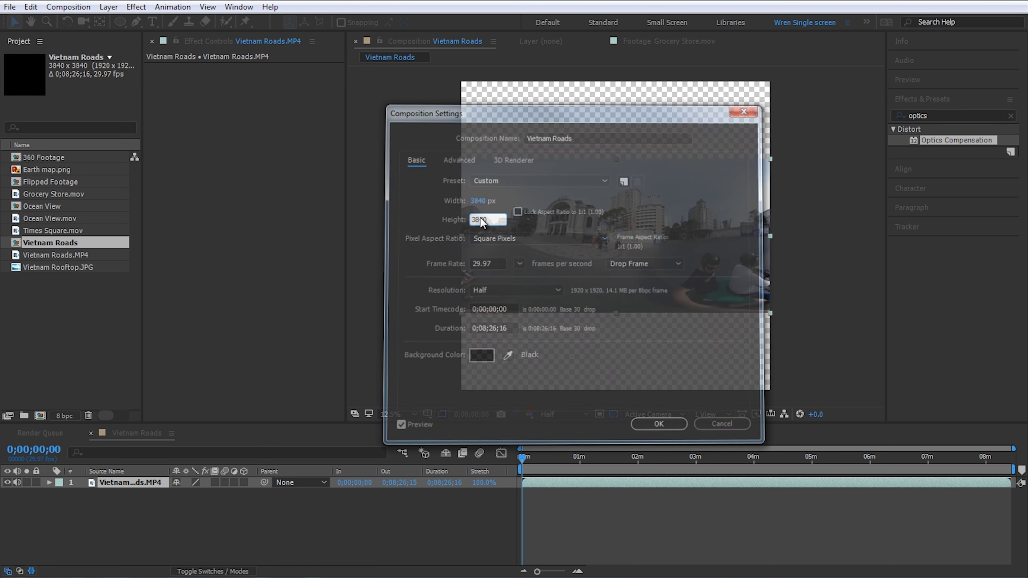
- Turn the Vietnam Roads footage upside down and align it to the top of the comp
{"action": "key", "text": "w"}
{"action": "left_click_drag", "start_coordinate": [659, 253], "coordinate": [546, 220]}
{"action": "key", "text": "v"}
{"action": "left_click", "coordinate": [935, 172]}
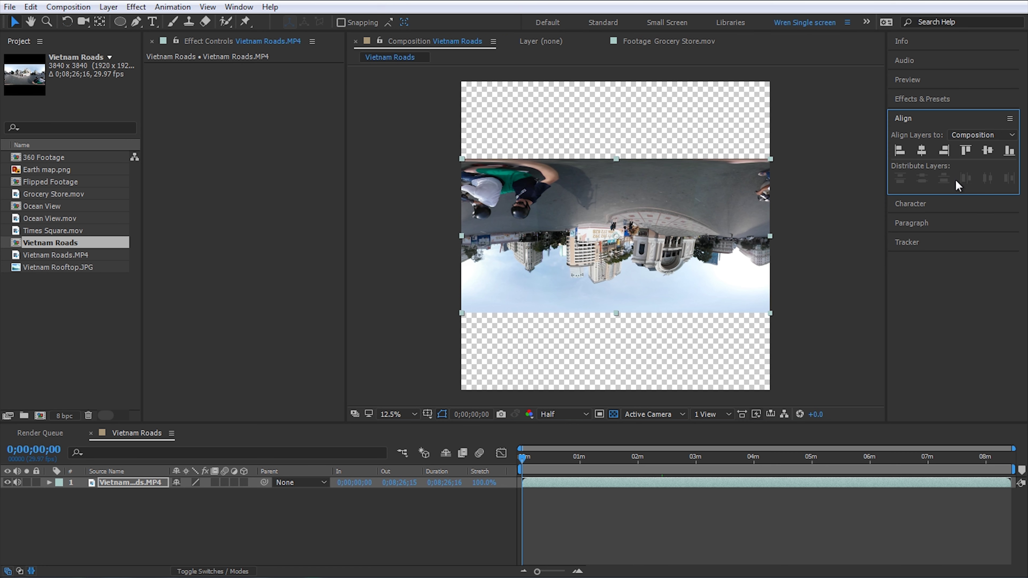
{"action": "left_click", "coordinate": [965, 151]}
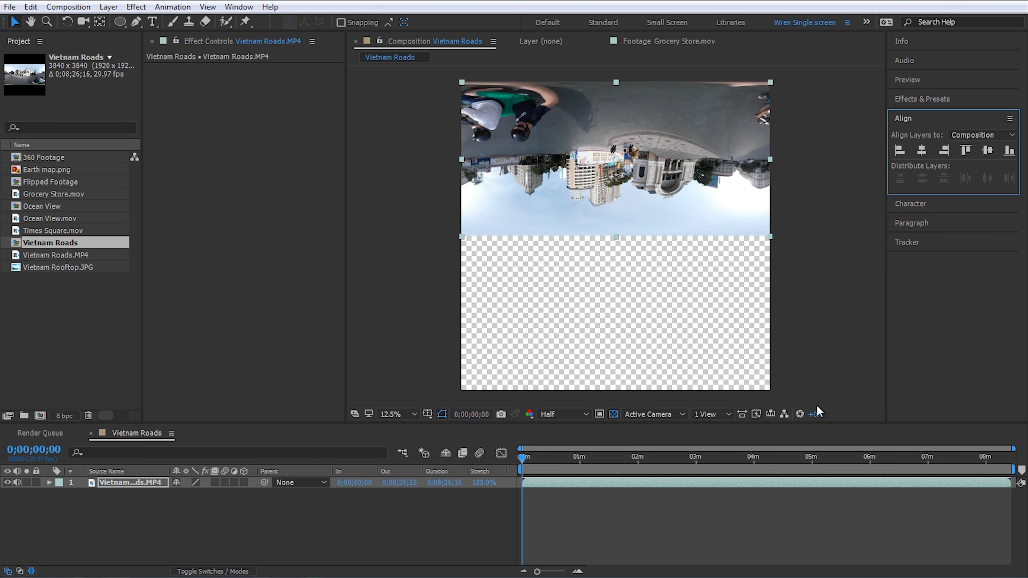
- Pre-compose the footage layer into a new precomp
{"action": "key", "text": "ctrl+shift+c"}
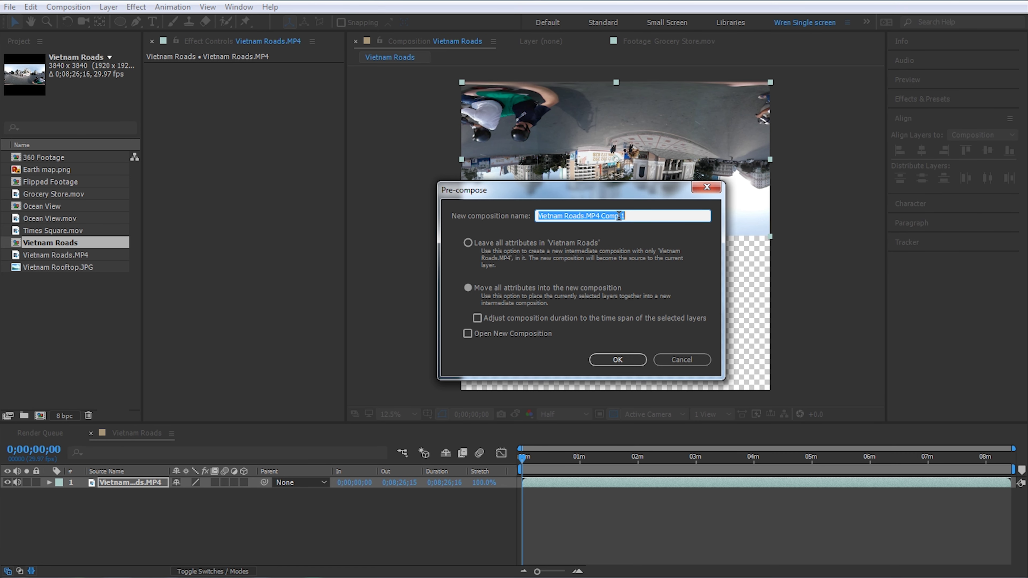
{"action": "left_click", "coordinate": [617, 360]}
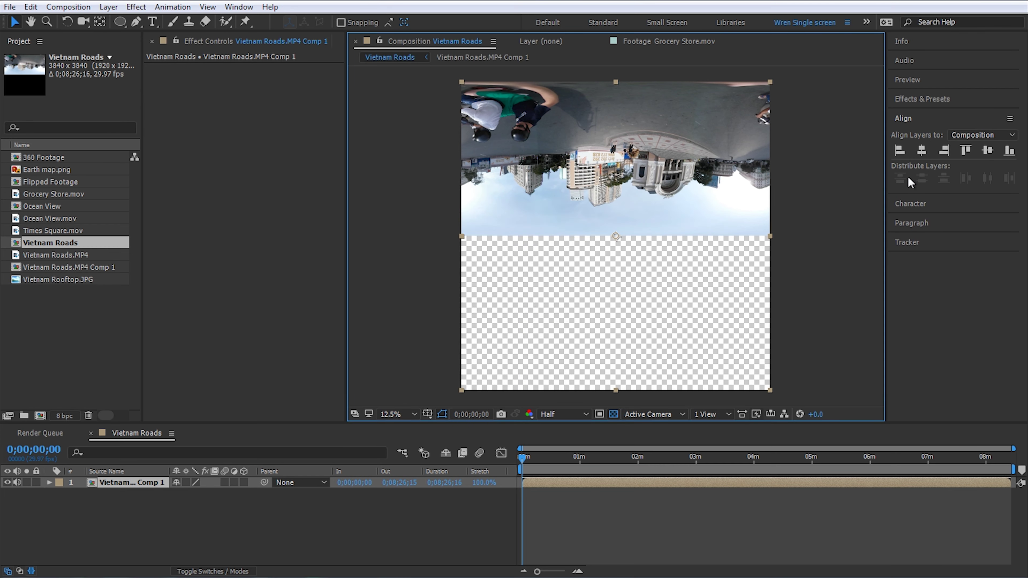
{"action": "left_click", "coordinate": [935, 106]}
- Apply Optics Compensation and Polar Coordinates, set to 100% interpolation and Rect to Polar
{"action": "double_click", "coordinate": [949, 141]}
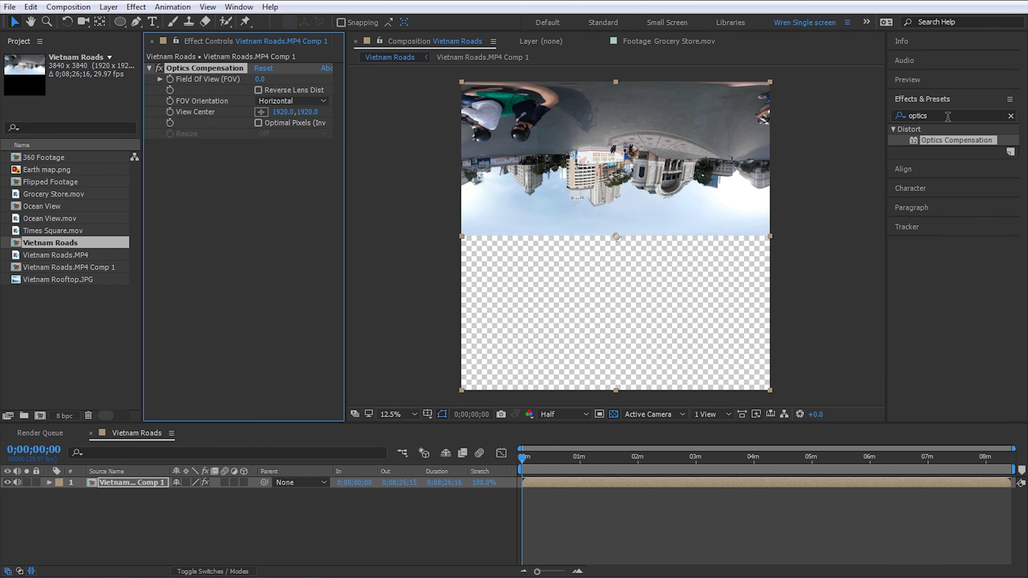
{"action": "double_click", "coordinate": [947, 116]}
{"action": "type", "text": "polar"}
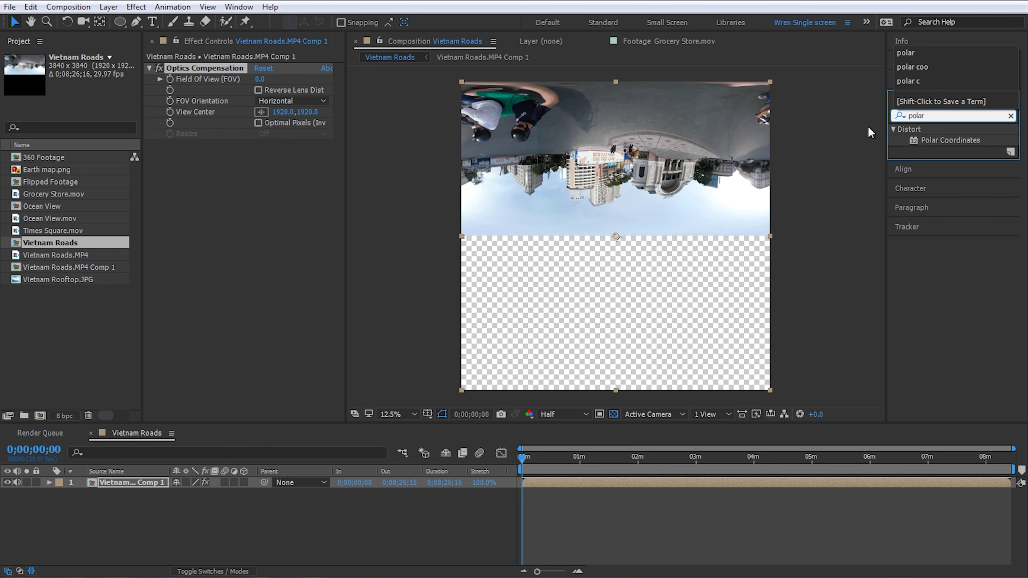
{"action": "left_click_drag", "start_coordinate": [949, 140], "coordinate": [190, 71]}
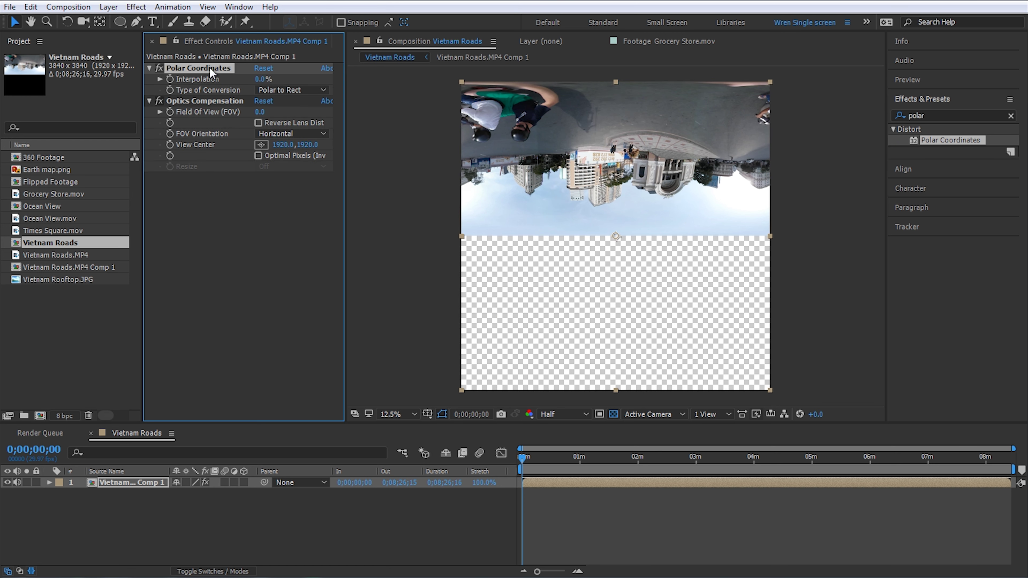
{"action": "left_click", "coordinate": [260, 79]}
{"action": "type", "text": "100"}
{"action": "left_click", "coordinate": [291, 90]}
{"action": "left_click", "coordinate": [289, 106]}
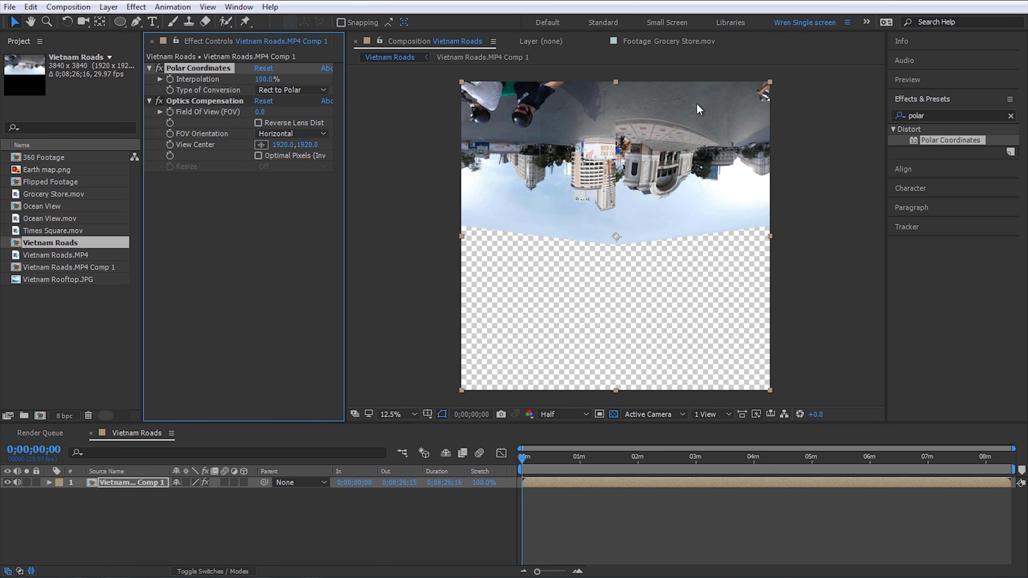
- Reverse the lens distortion at FOV 125 and scale the little planet up to fill the frame
{"action": "left_click", "coordinate": [309, 123]}
{"action": "left_click", "coordinate": [261, 112]}
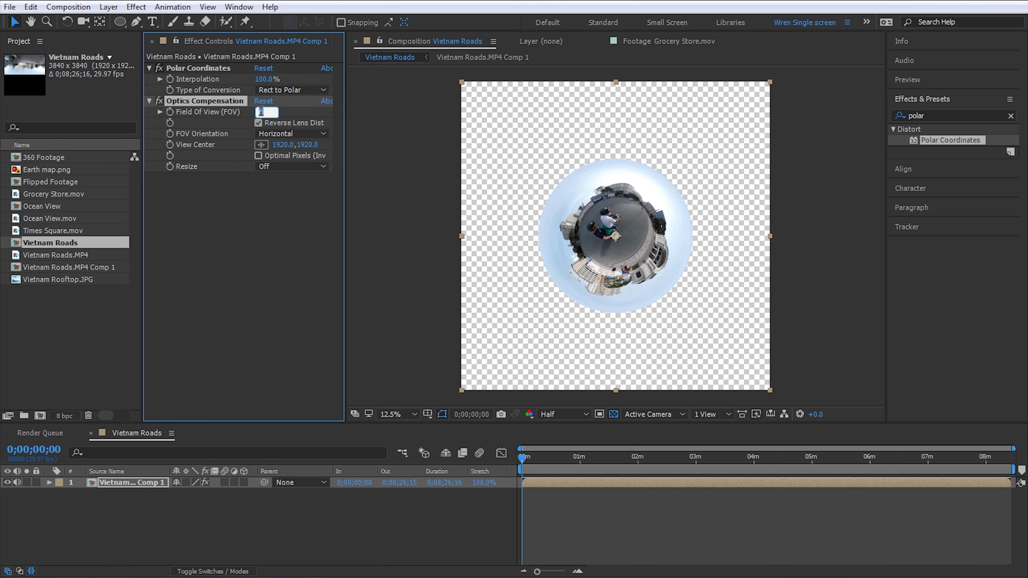
{"action": "type", "text": "125"}
{"action": "key", "text": "Return"}
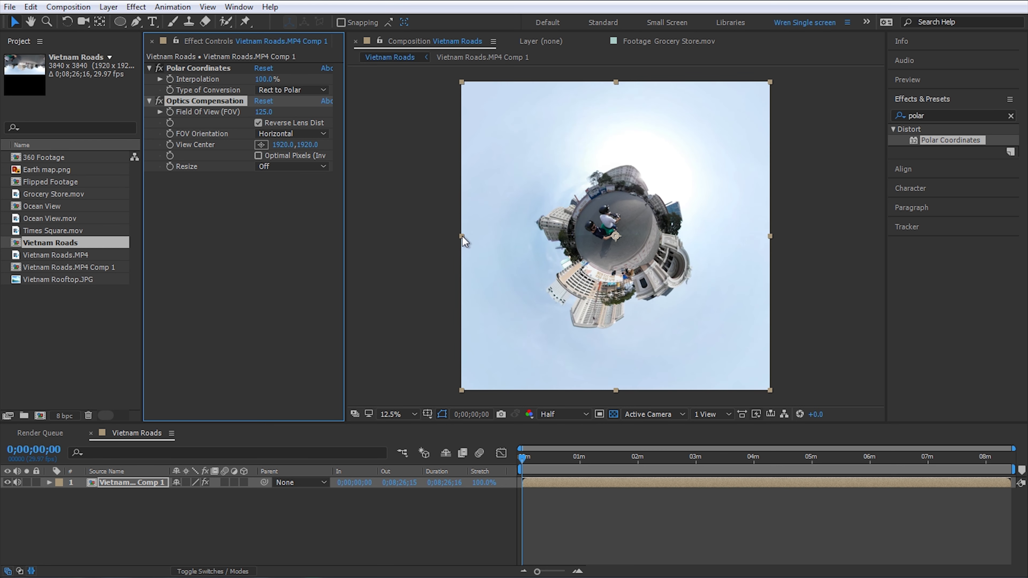
{"action": "left_click_drag", "start_coordinate": [462, 237], "coordinate": [409, 242]}
{"action": "left_click_drag", "start_coordinate": [540, 463], "coordinate": [562, 459]}
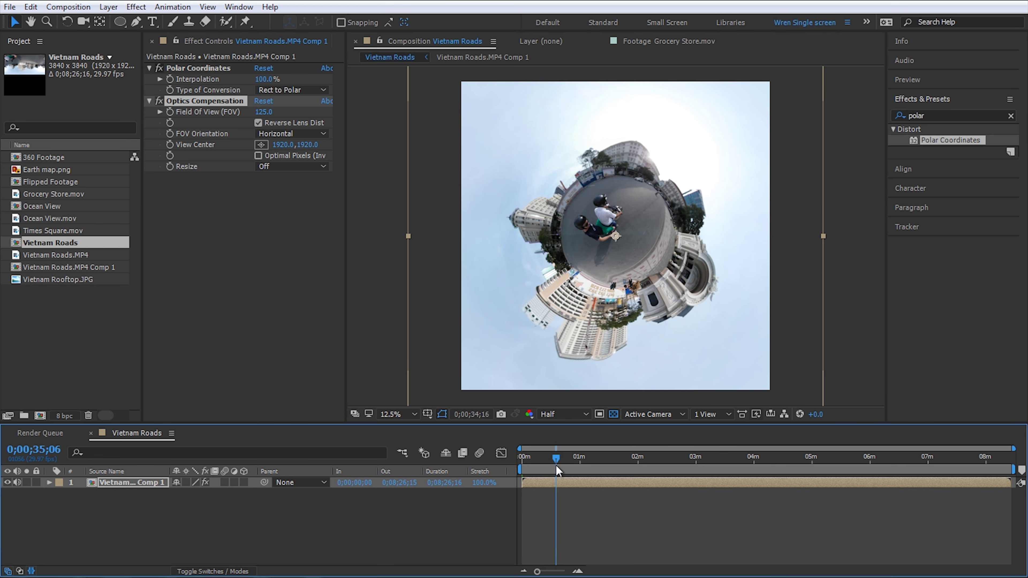
{"action": "key", "text": "comma"}
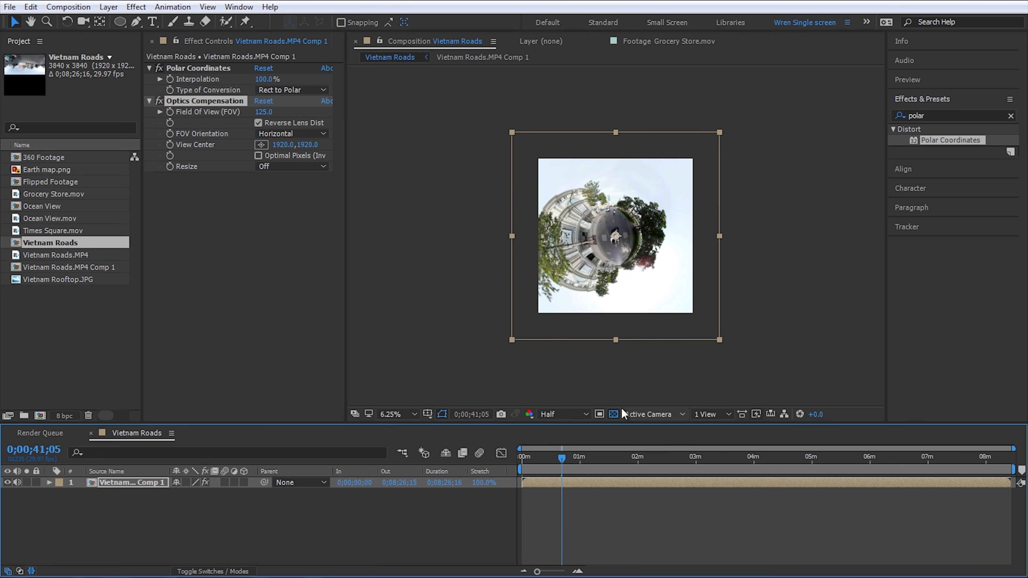
{"action": "key", "text": "ctrl+k"}
- Crop the Vietnam Roads comp to 3840×2160 and preview the little planet
{"action": "left_click", "coordinate": [479, 224]}
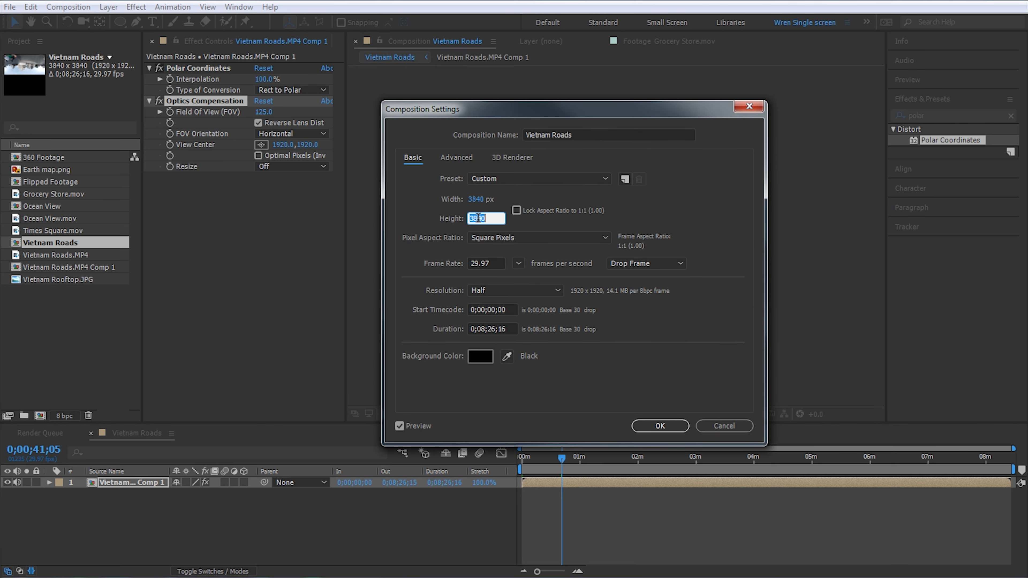
{"action": "type", "text": "2160"}
{"action": "key", "text": "Return"}
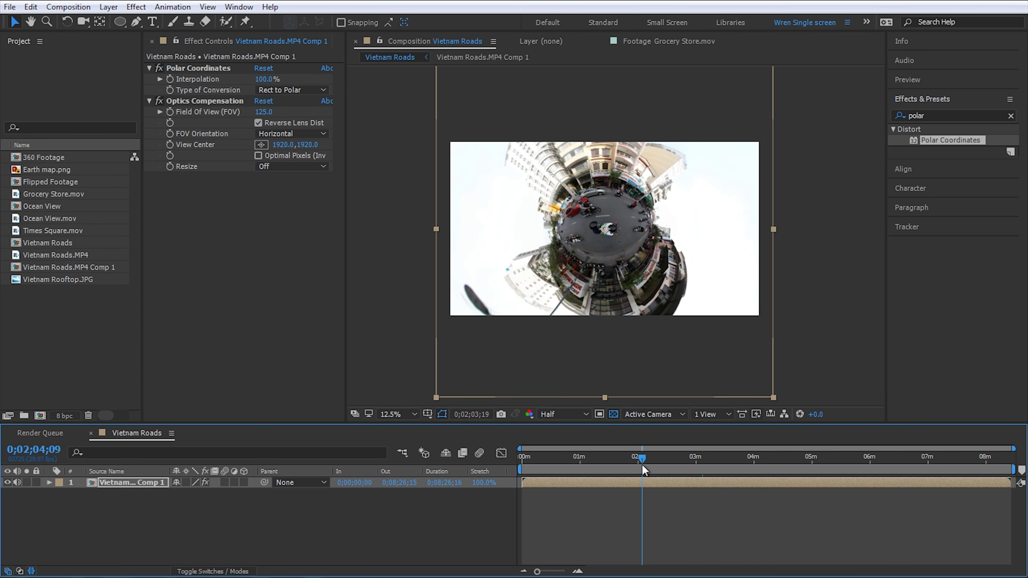
{"action": "key", "text": "period"}
{"action": "left_click", "coordinate": [649, 461]}
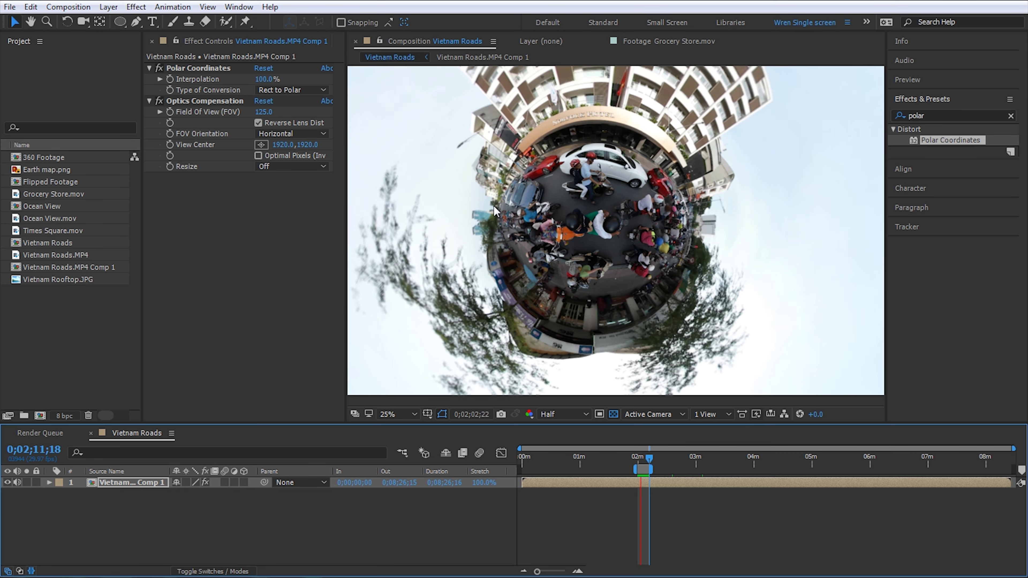
{"action": "key", "text": "space"}
- Inspect the precomp's original footage, return to Vietnam Roads, and create a comp from Vietnam Rooftop.JPG
{"action": "double_click", "coordinate": [146, 488]}
{"action": "double_click", "coordinate": [137, 482]}
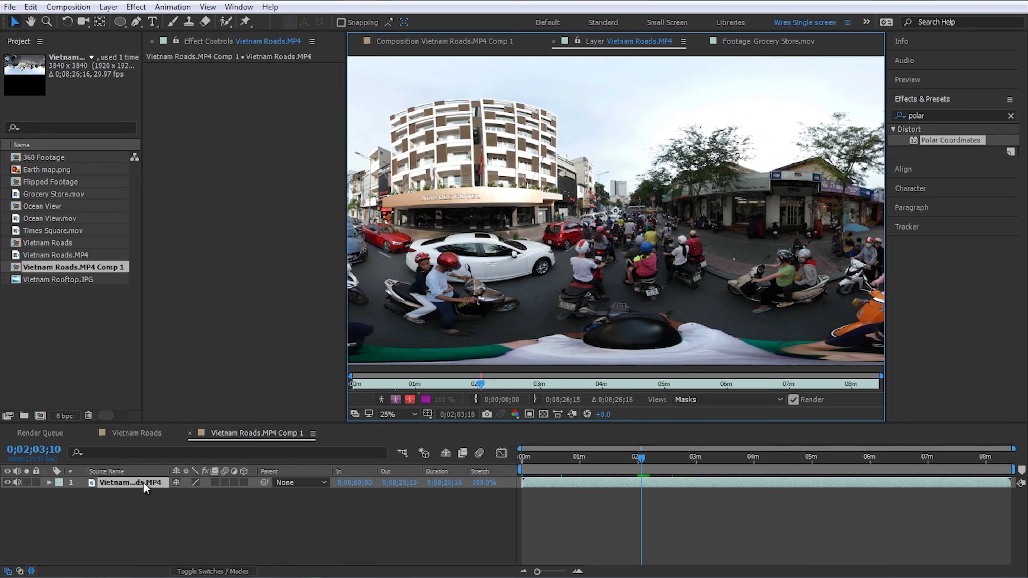
{"action": "left_click", "coordinate": [424, 44]}
{"action": "left_click", "coordinate": [395, 55]}
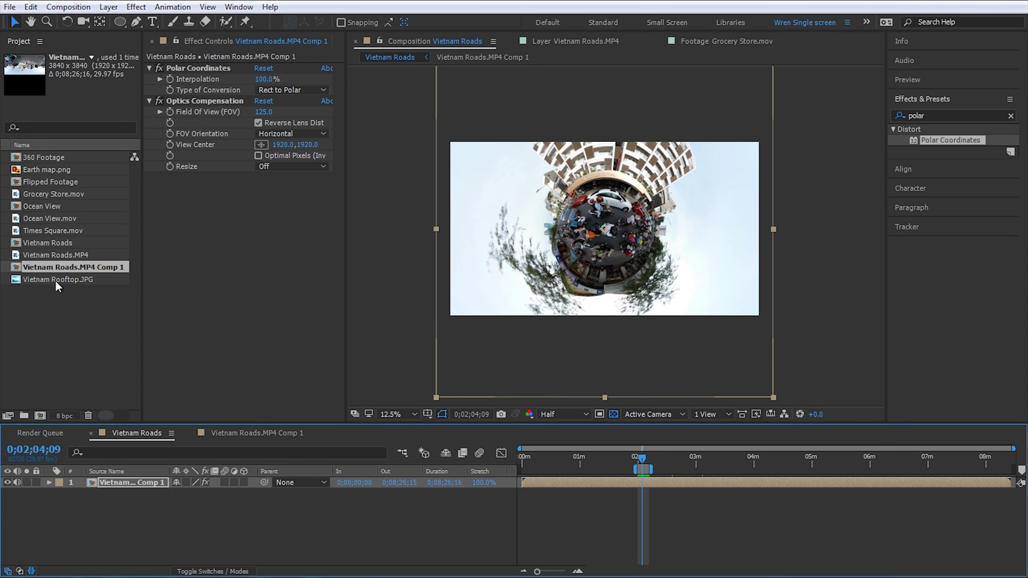
{"action": "left_click_drag", "start_coordinate": [56, 282], "coordinate": [39, 415]}
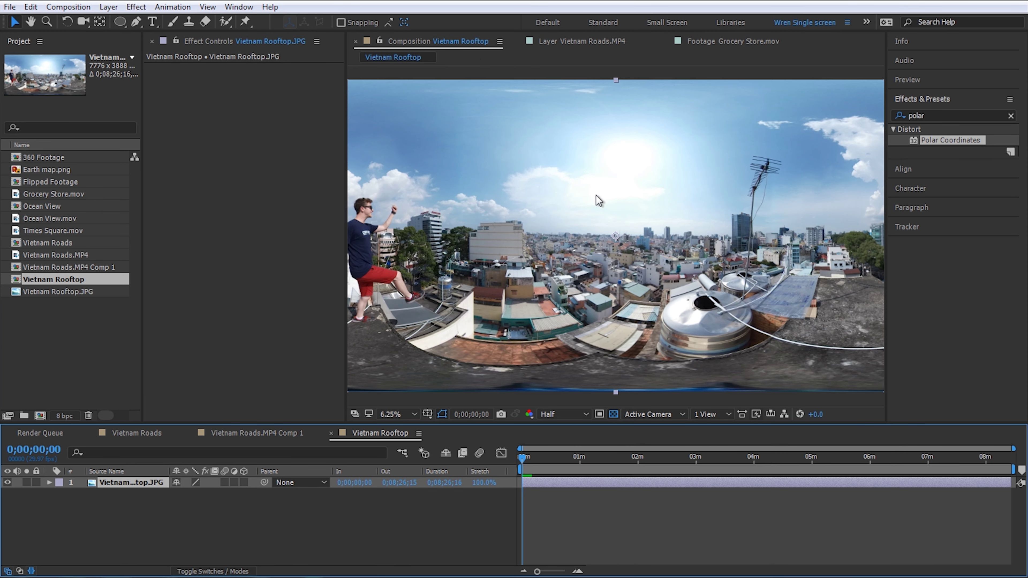
- Make the Vietnam Rooftop comp square by setting its height to 7776
{"action": "scroll", "coordinate": [595, 195], "scroll_direction": "down", "scroll_amount": 1}
{"action": "scroll", "coordinate": [493, 237], "scroll_direction": "up", "scroll_amount": 2}
{"action": "left_click_drag", "start_coordinate": [471, 258], "coordinate": [521, 249]}
{"action": "scroll", "coordinate": [543, 260], "scroll_direction": "down", "scroll_amount": 1}
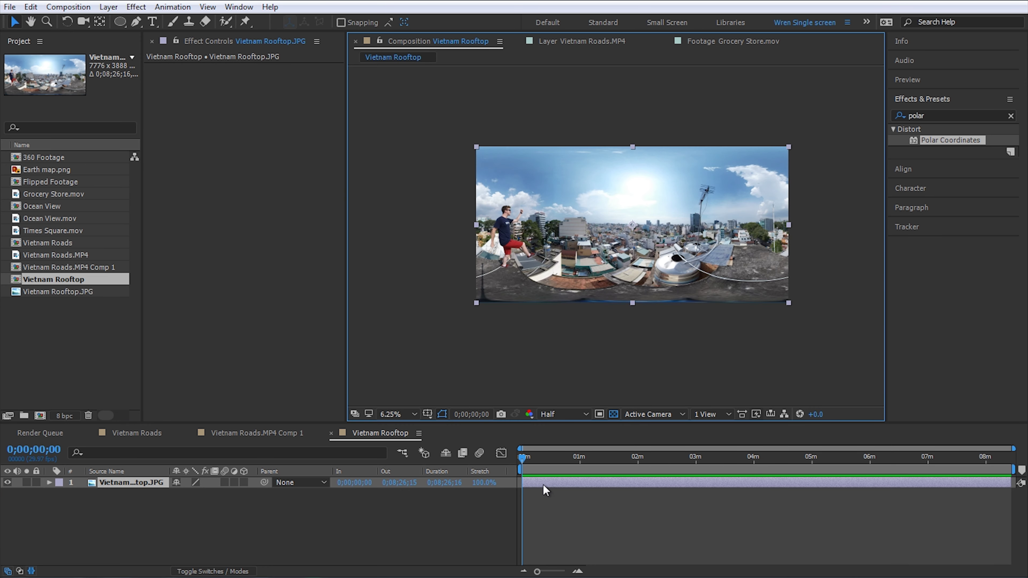
{"action": "key", "text": "ctrl+k"}
{"action": "type", "text": "7776"}
{"action": "key", "text": "Return"}
- Precompose the rooftop photo, add Polar Coordinates, and rotate the little planet slightly
{"action": "key", "text": "ctrl+shift+c"}
{"action": "key", "text": "Return"}
{"action": "left_click_drag", "start_coordinate": [950, 140], "coordinate": [795, 121]}
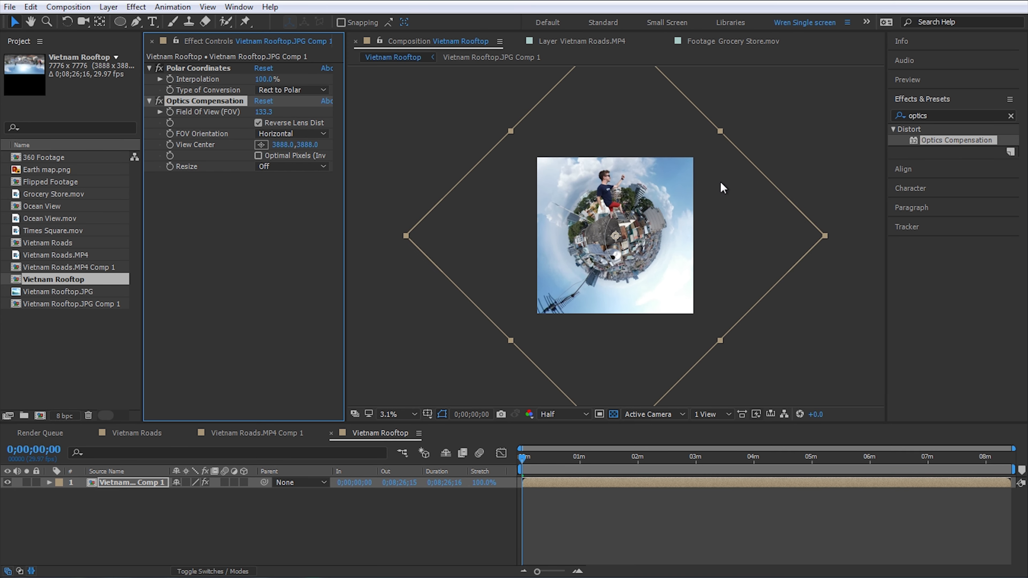
{"action": "scroll", "coordinate": [769, 202], "scroll_direction": "up", "scroll_amount": 1}
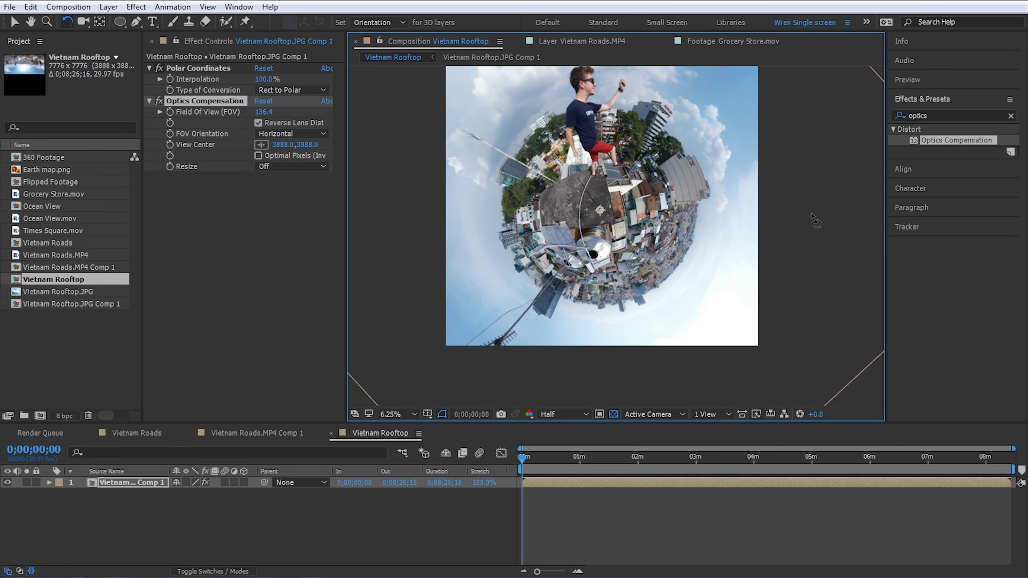
{"action": "left_click_drag", "start_coordinate": [813, 219], "coordinate": [808, 225]}
{"action": "key", "text": "v"}
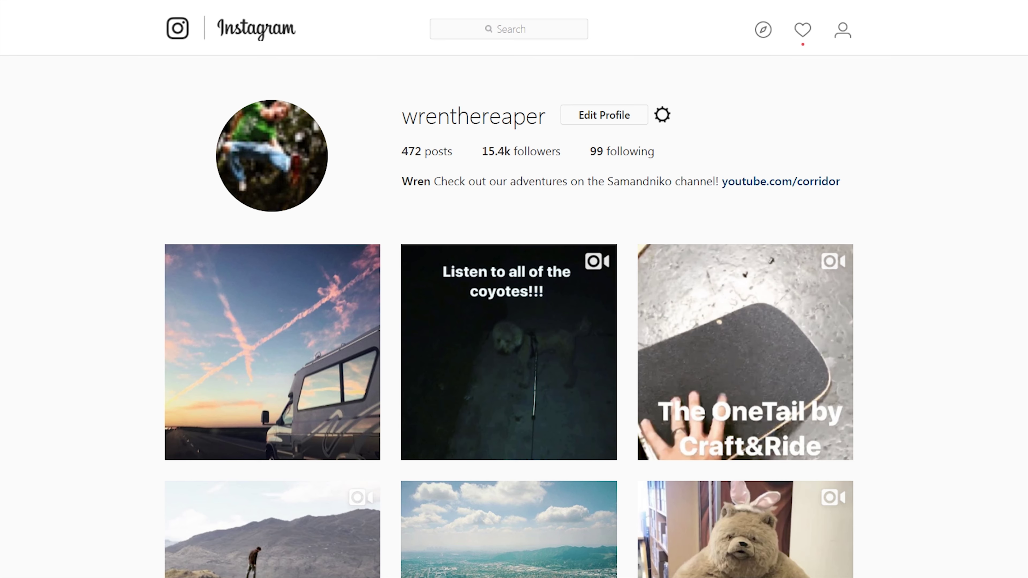
- View then close the Venice Beach post, and open the green-pipes grassy planet post
{"action": "scroll", "coordinate": [917, 260], "scroll_direction": "down", "scroll_amount": 20}
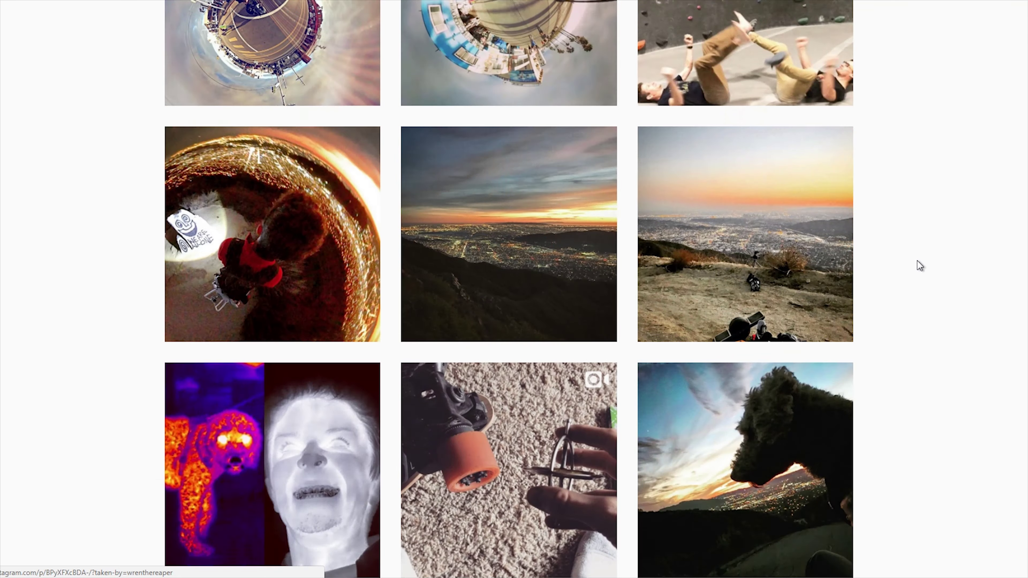
{"action": "key", "text": "Return"}
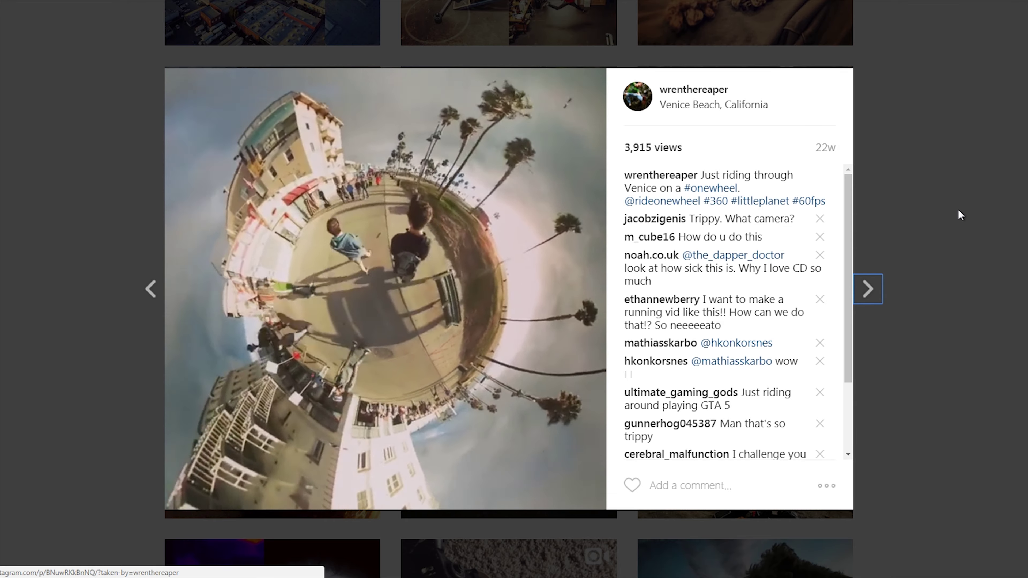
{"action": "left_click", "coordinate": [958, 210]}
{"action": "scroll", "coordinate": [997, 222], "scroll_direction": "down", "scroll_amount": 3}
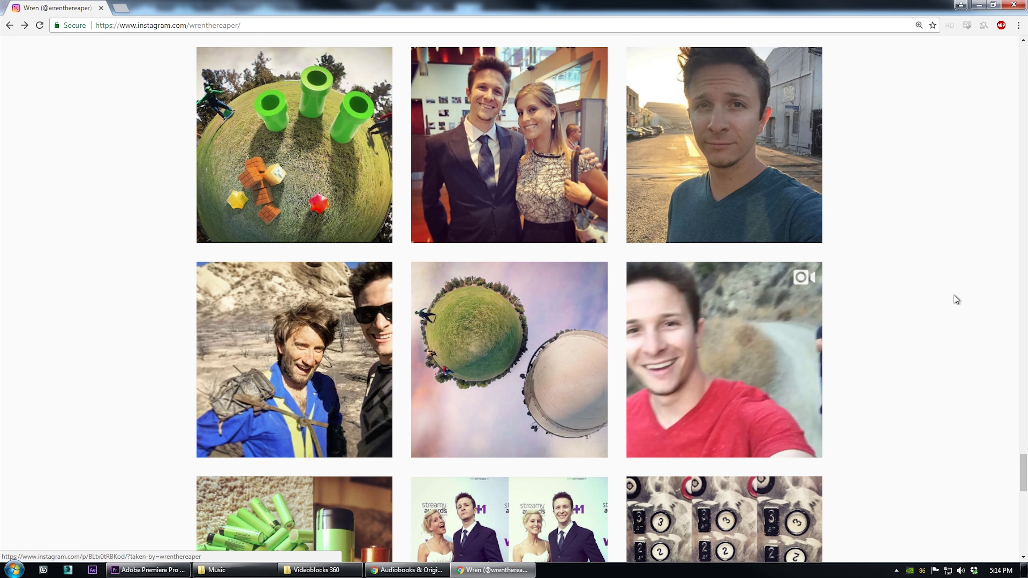
{"action": "key", "text": "Return"}
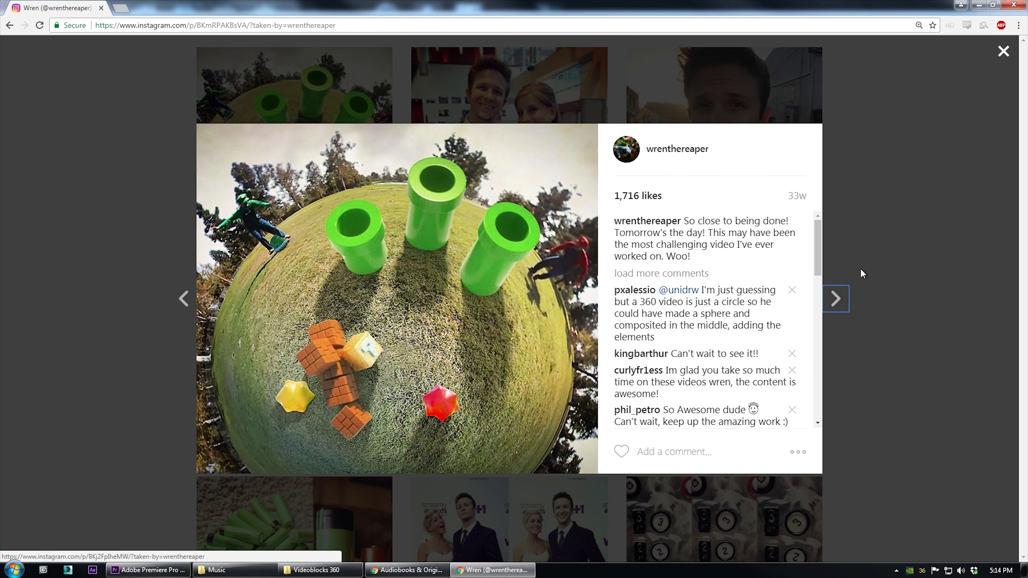